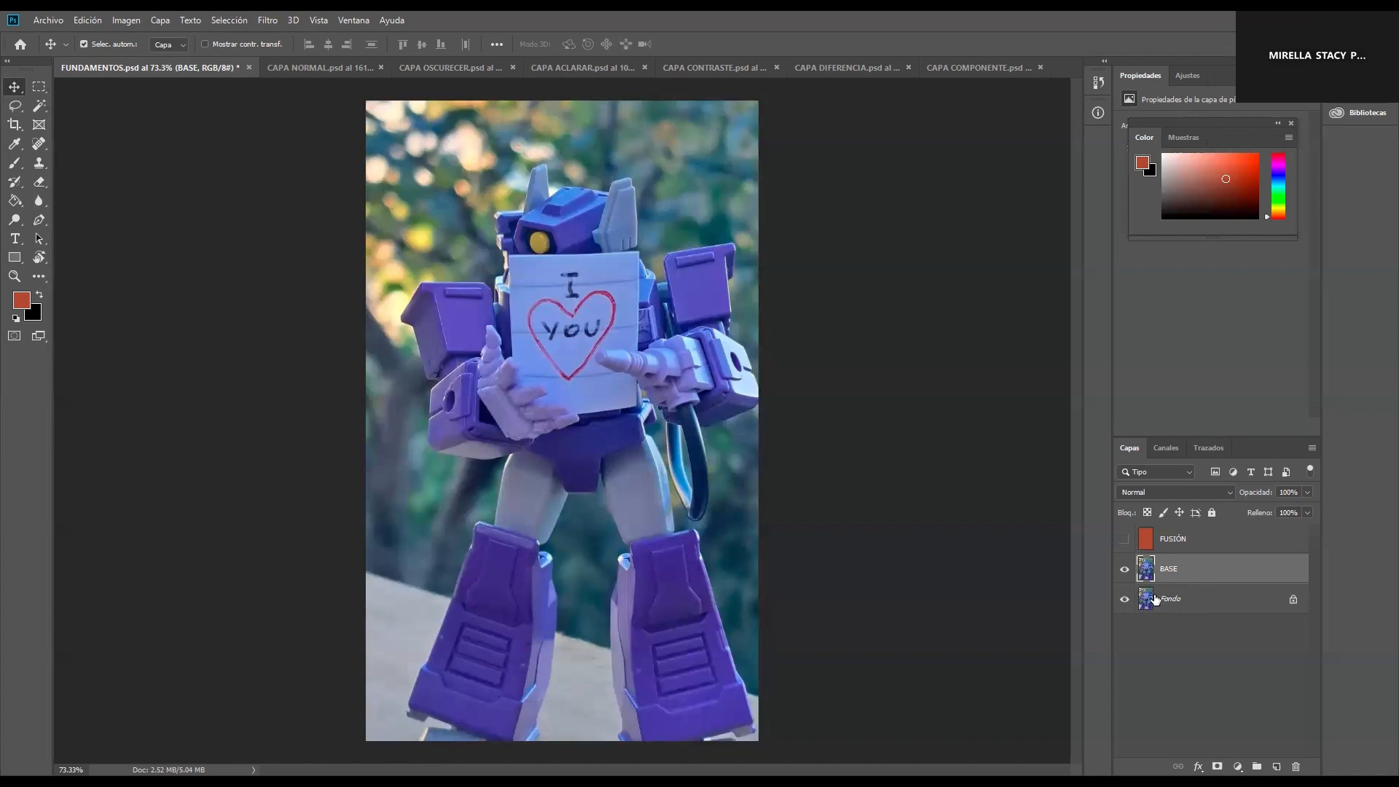
# Show the FUSIÓN layer in FUNDAMENTOS.psd and the "modo de fusión: NORMAL" layer in CAPA NORMAL.psd
pyautogui.click(1124, 539)
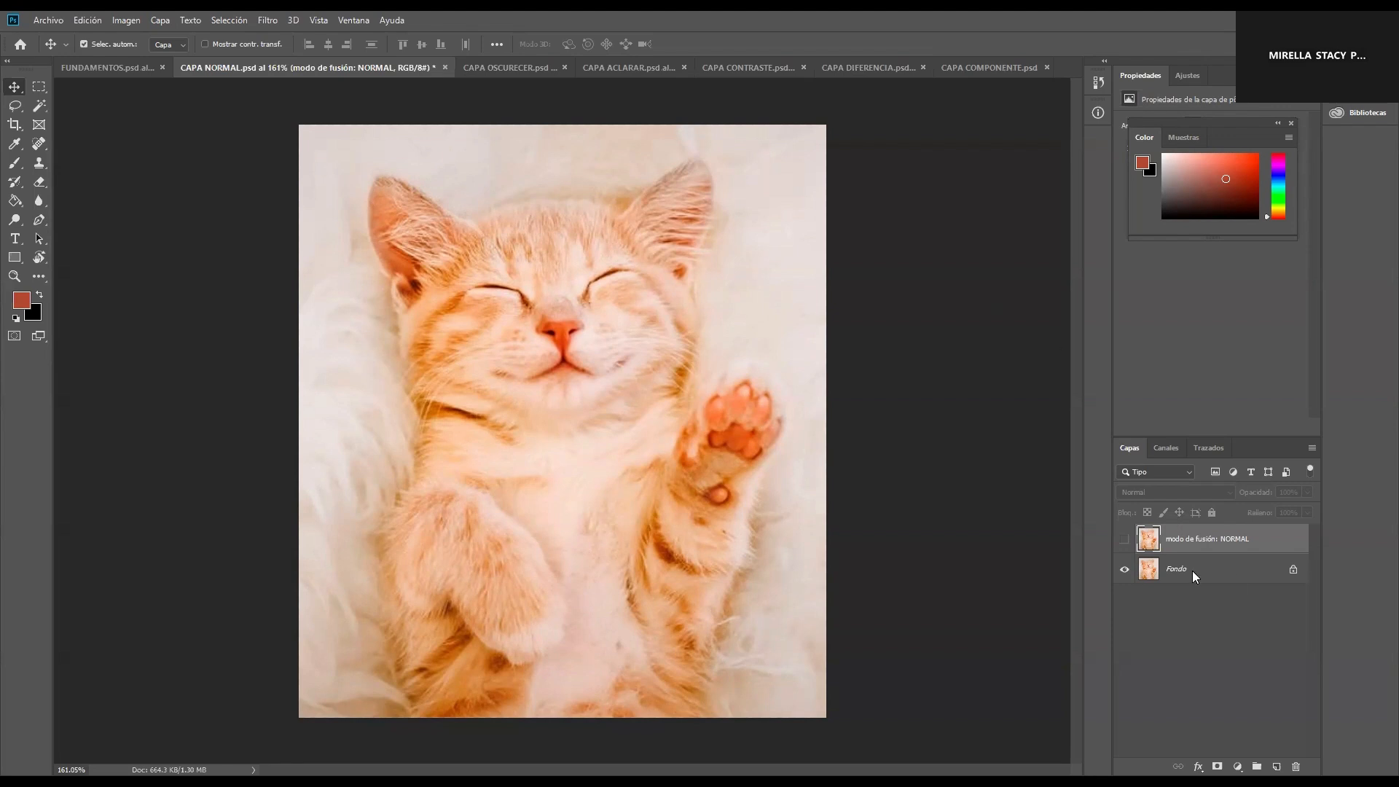
pyautogui.click(1126, 539)
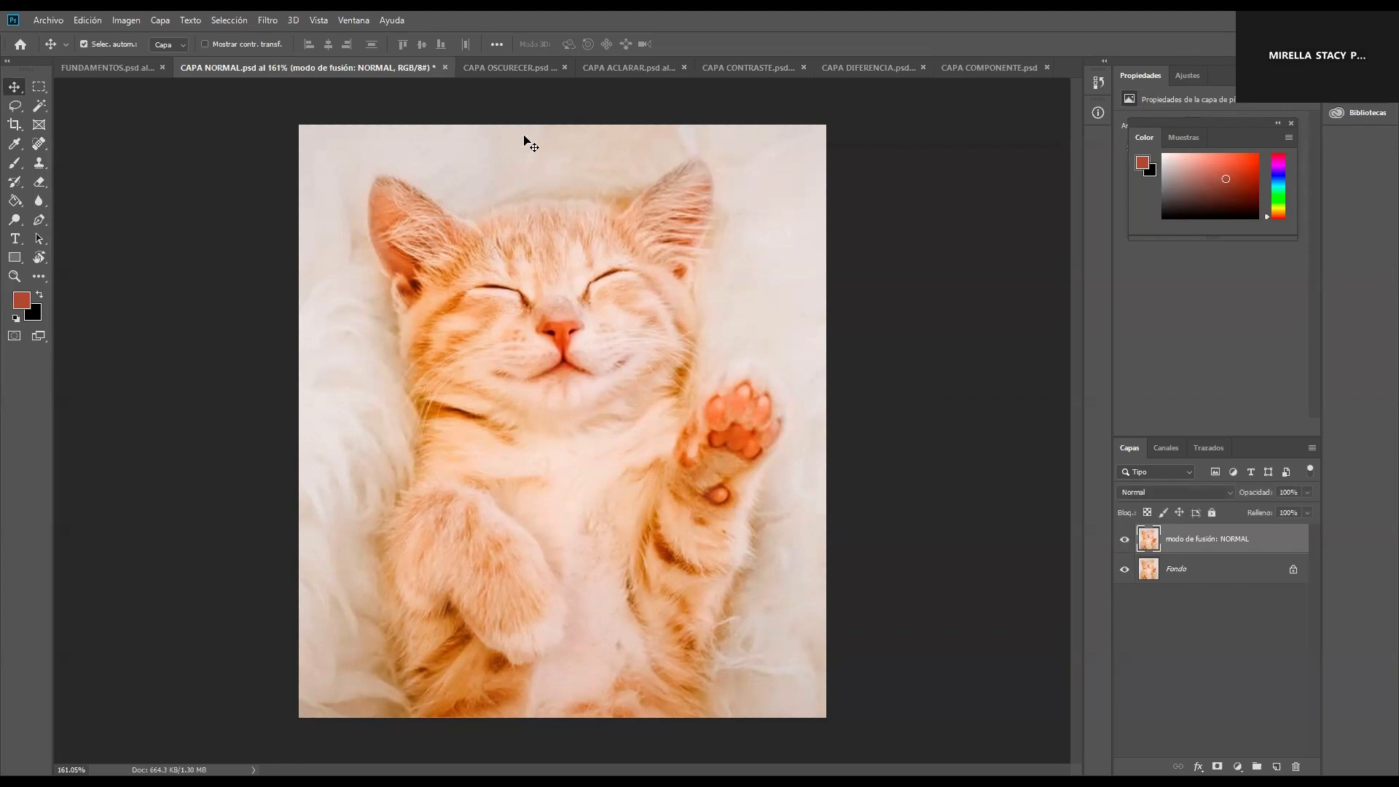
# In CAPA OSCURECER.psd, make the MULTIPLICAR and OSCURECER blending layers visible over the husky photo
pyautogui.click(490, 88)
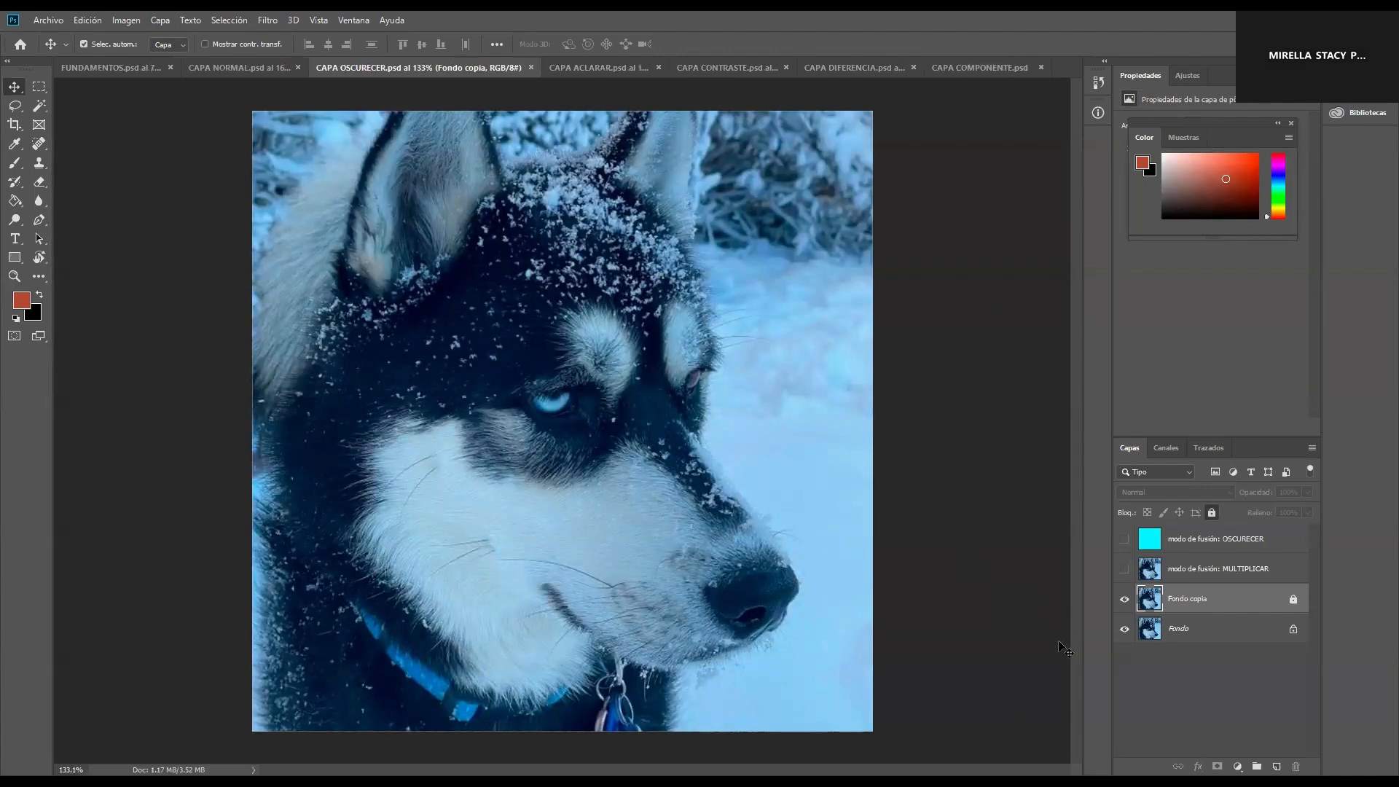
pyautogui.click(1125, 570)
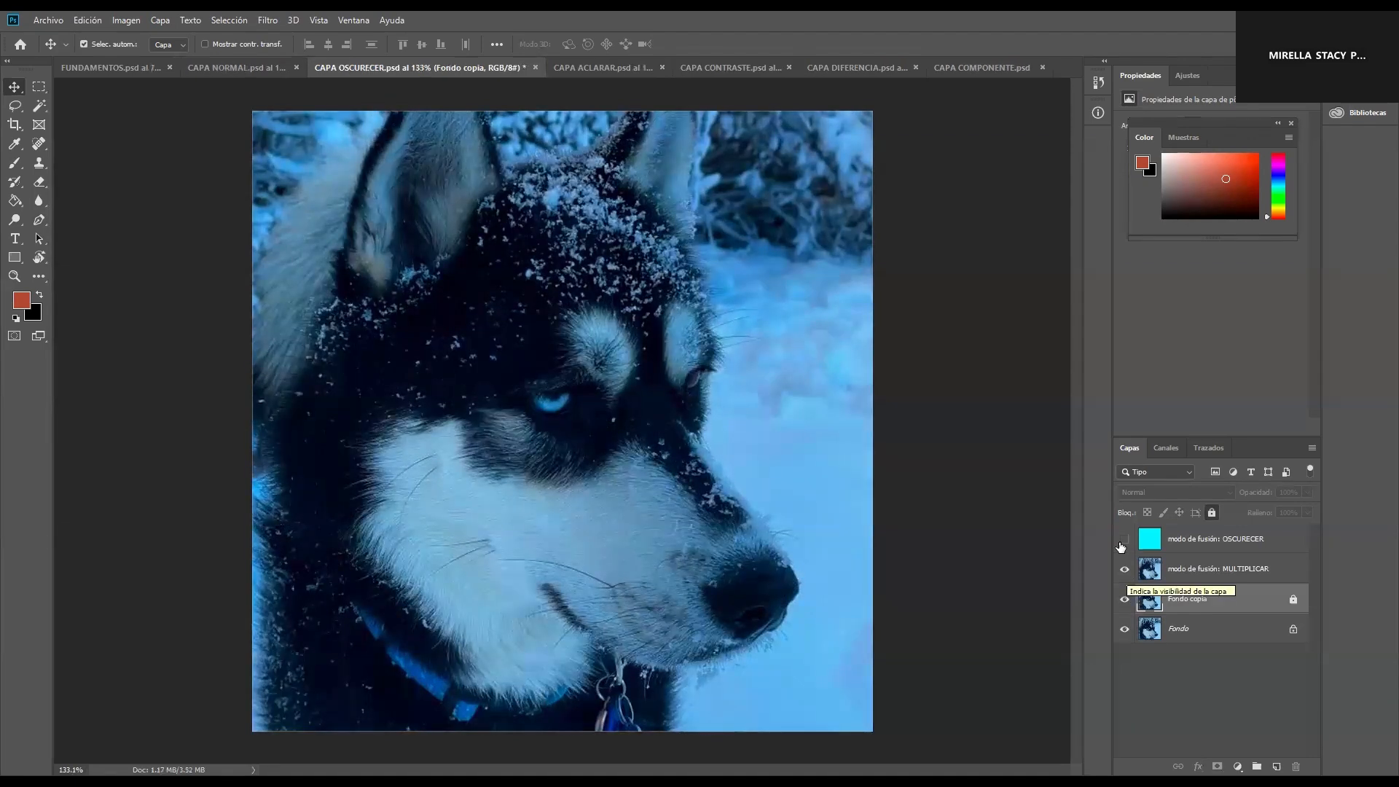
pyautogui.click(1123, 543)
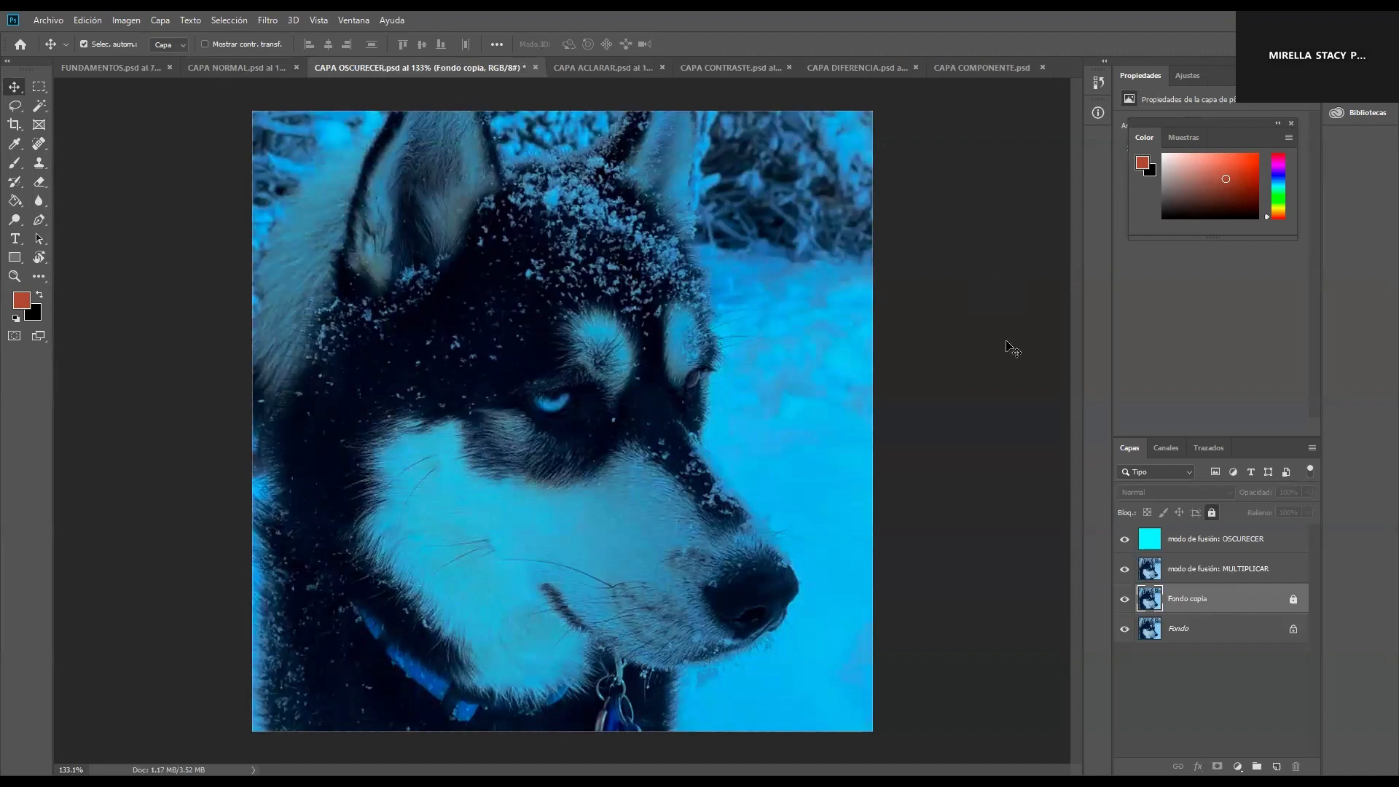
# In CAPA ACLARAR.psd, make the TRAMA and SOBREEXPONER COLOR blending layers visible over the plush pony photo
pyautogui.click(620, 67)
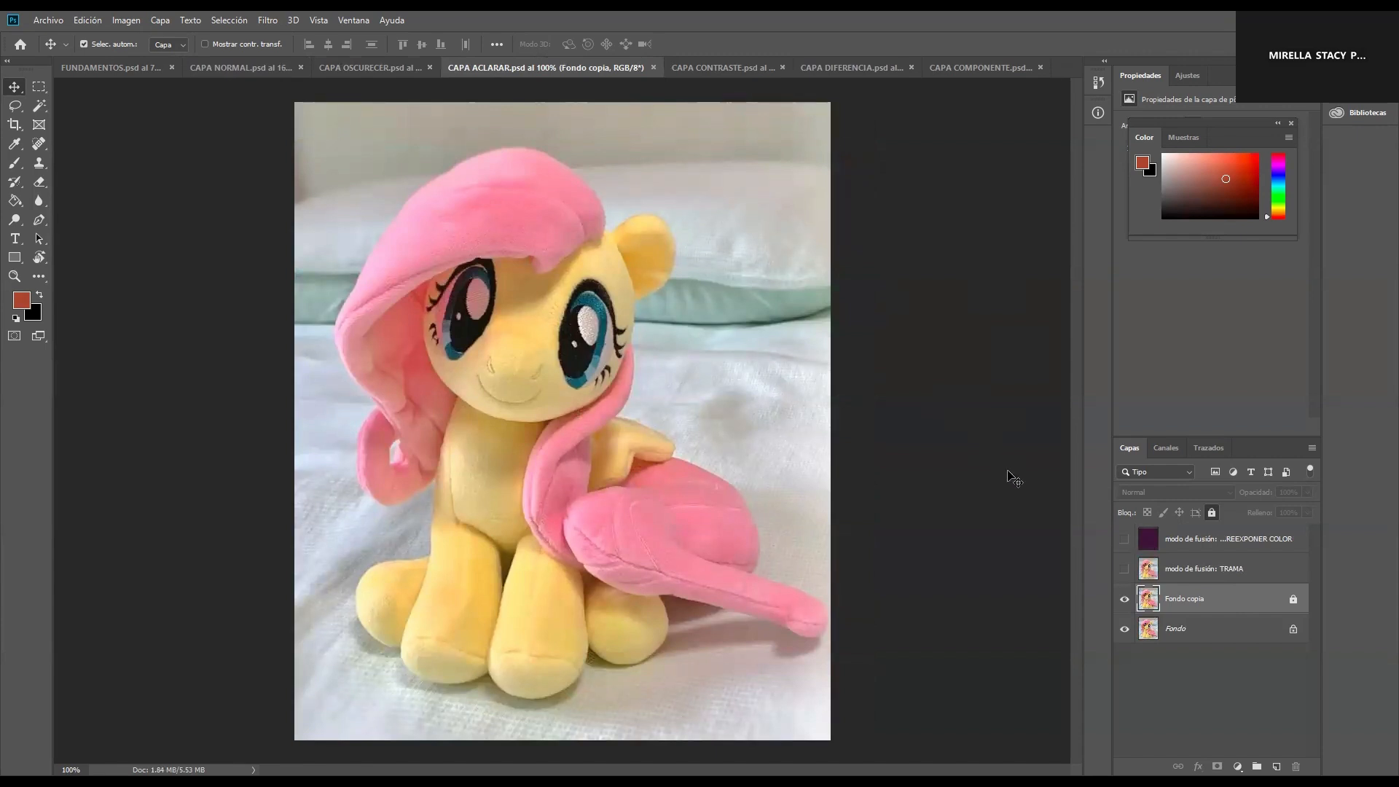
pyautogui.click(1124, 570)
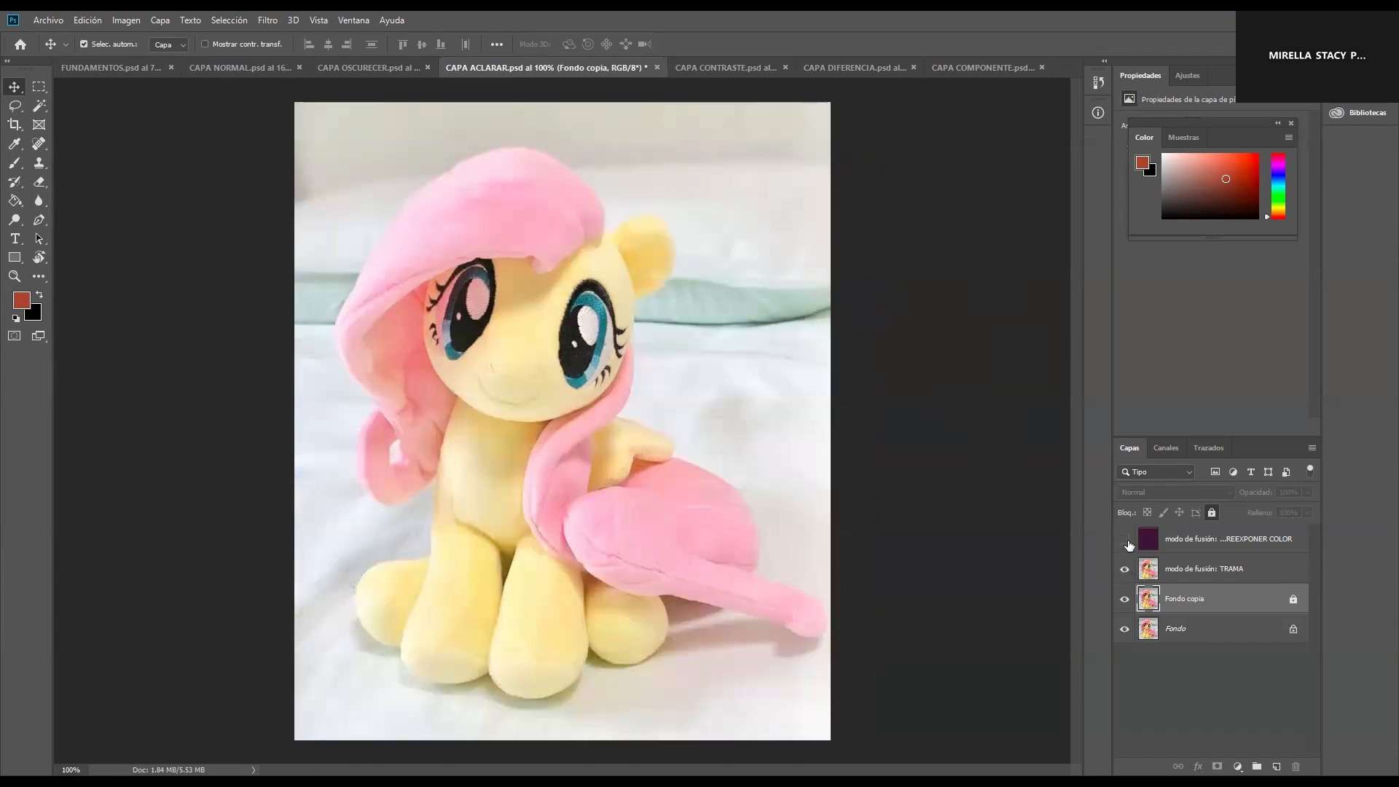
pyautogui.click(1126, 543)
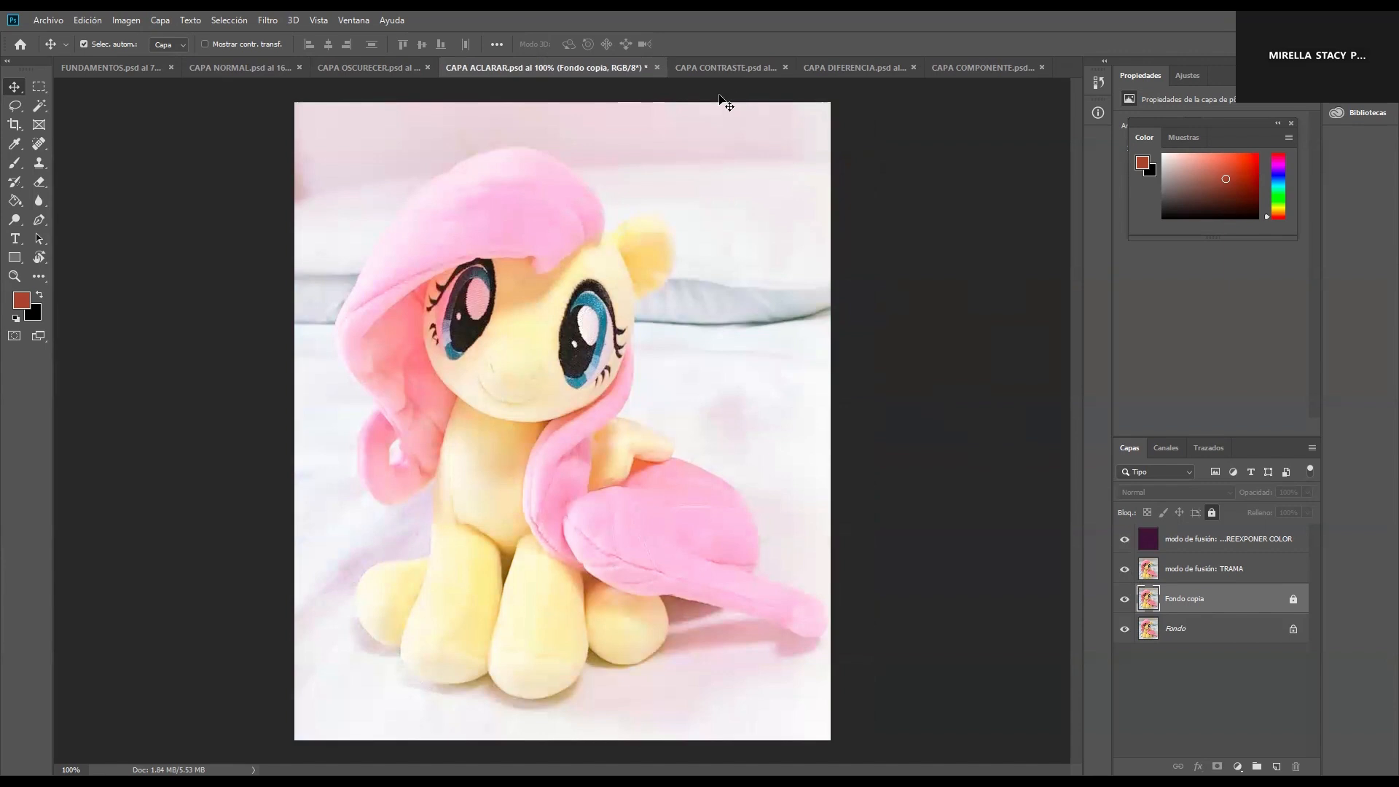
# In CAPA CONTRASTE.psd, make the SUPERPONER and LUZ SUAVE blending layers visible over the portrait
pyautogui.click(727, 70)
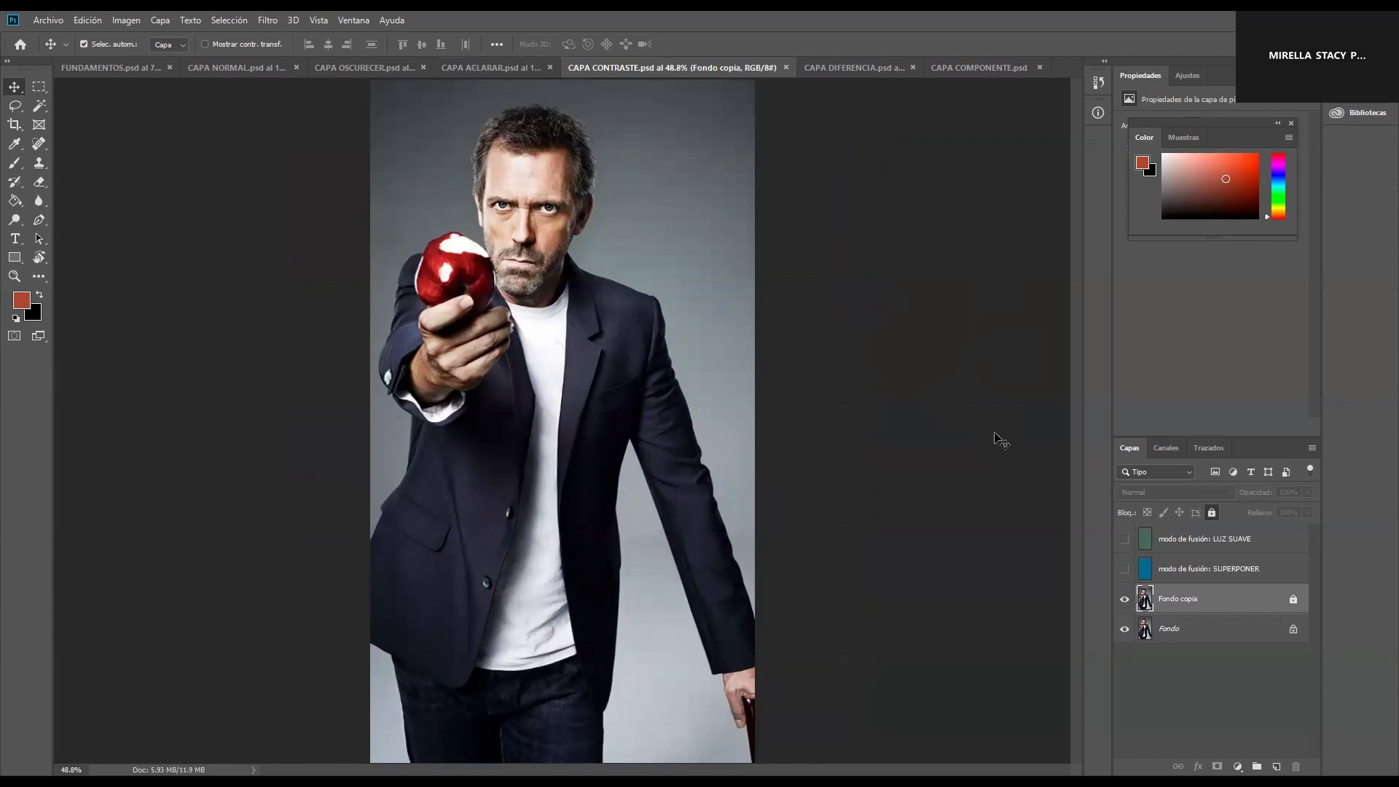
pyautogui.click(1125, 569)
pyautogui.click(1126, 538)
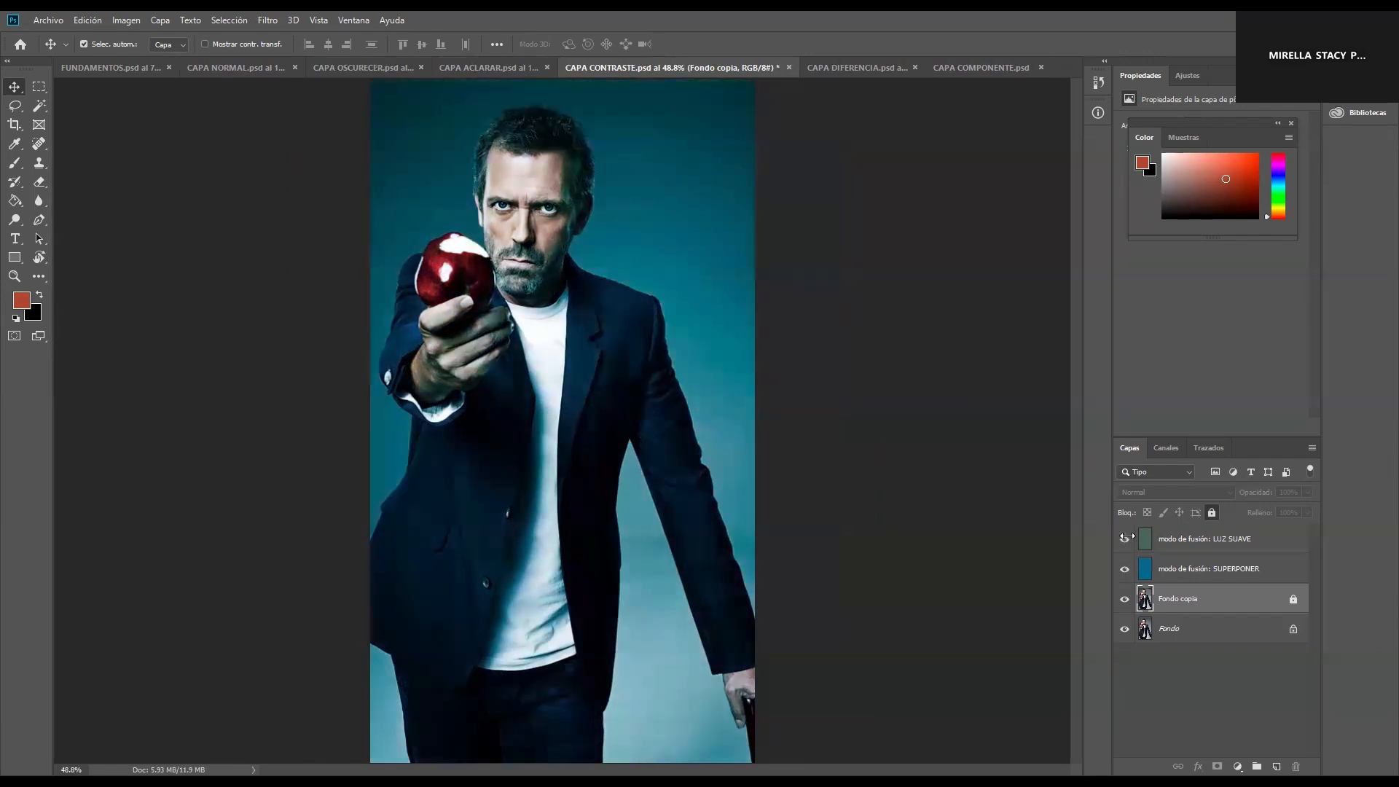
# In CAPA DIFERENCIA.psd, preview the red, magenta, green and dark DIFERENCIA layers one at a time, hiding each again
pyautogui.click(864, 69)
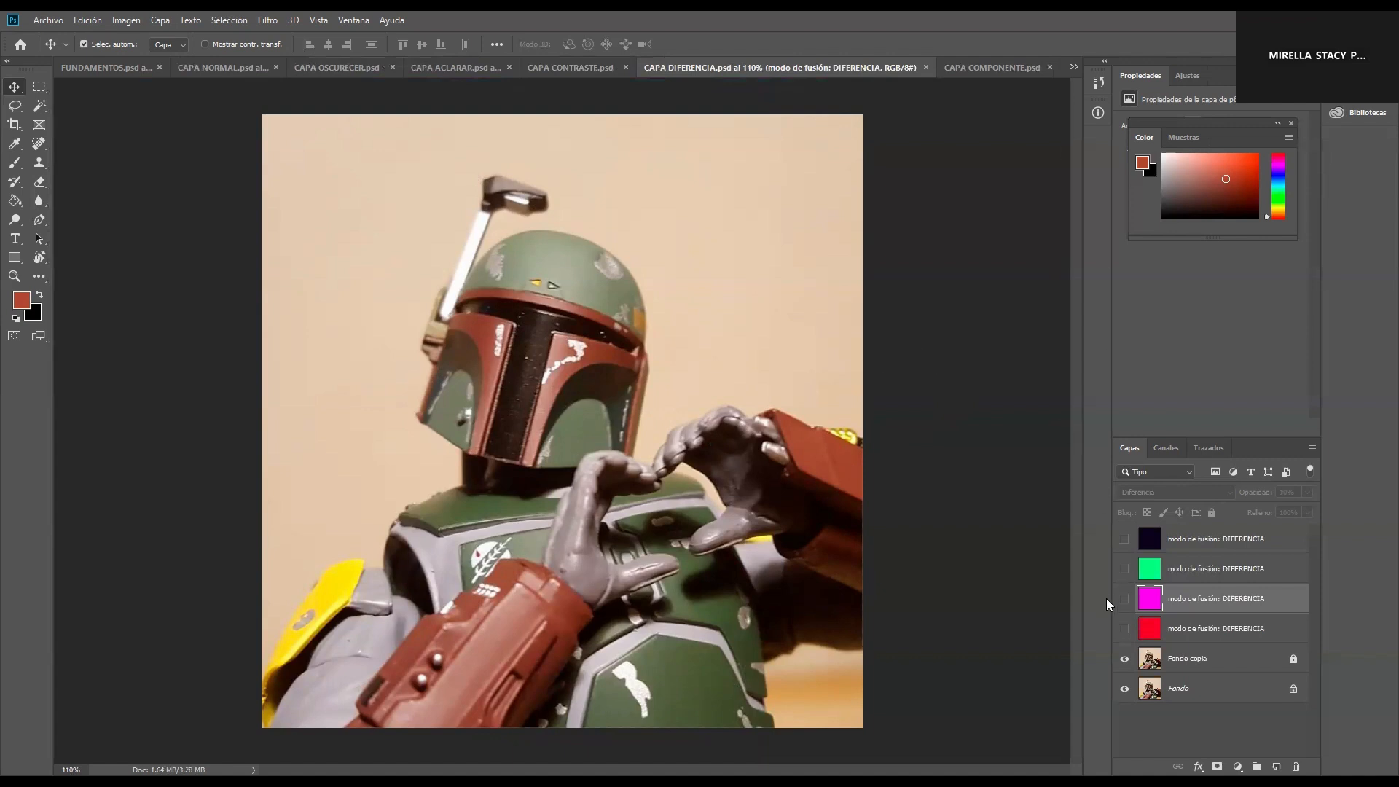
pyautogui.click(1124, 629)
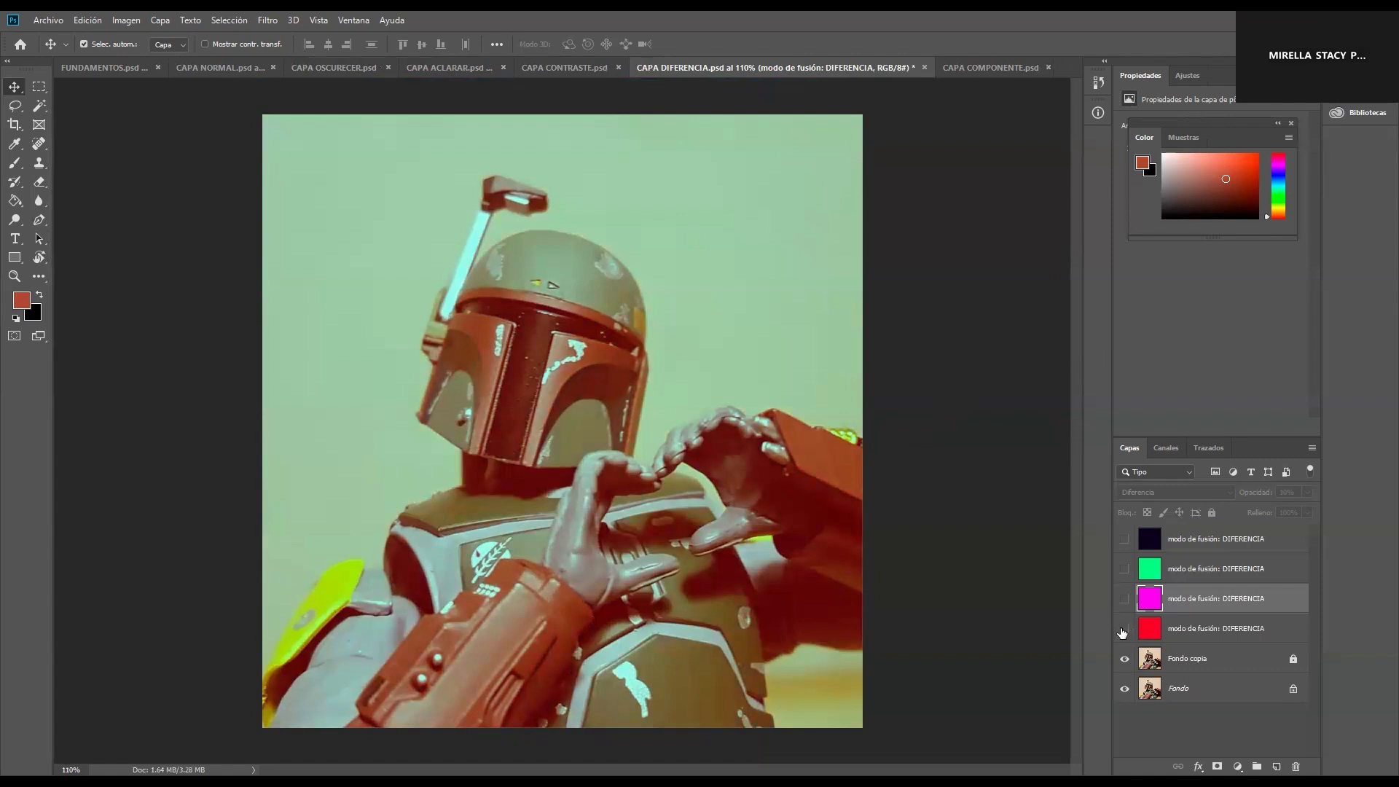
pyautogui.click(1124, 628)
pyautogui.click(1125, 599)
pyautogui.click(1124, 598)
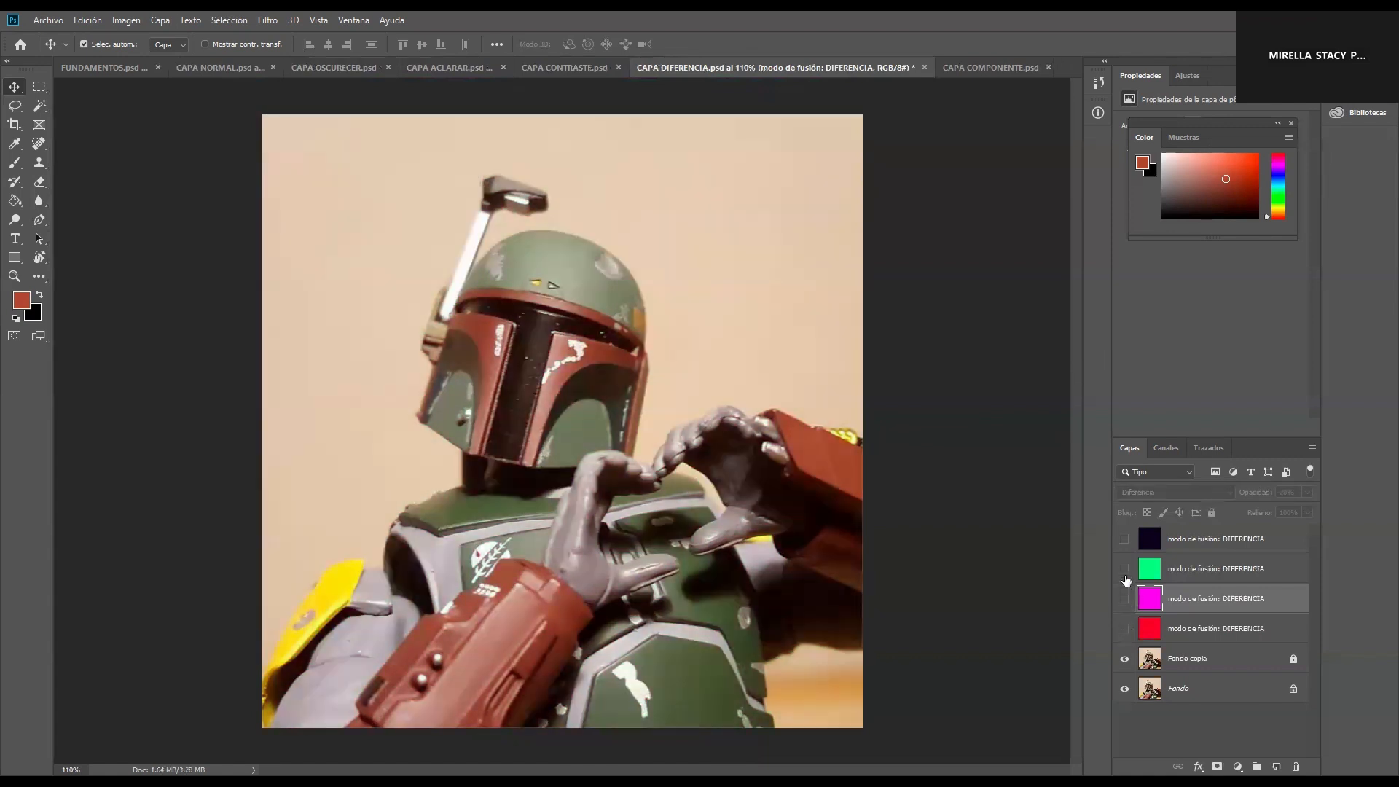
pyautogui.click(1123, 568)
pyautogui.click(1123, 568)
pyautogui.click(1123, 538)
pyautogui.click(1123, 538)
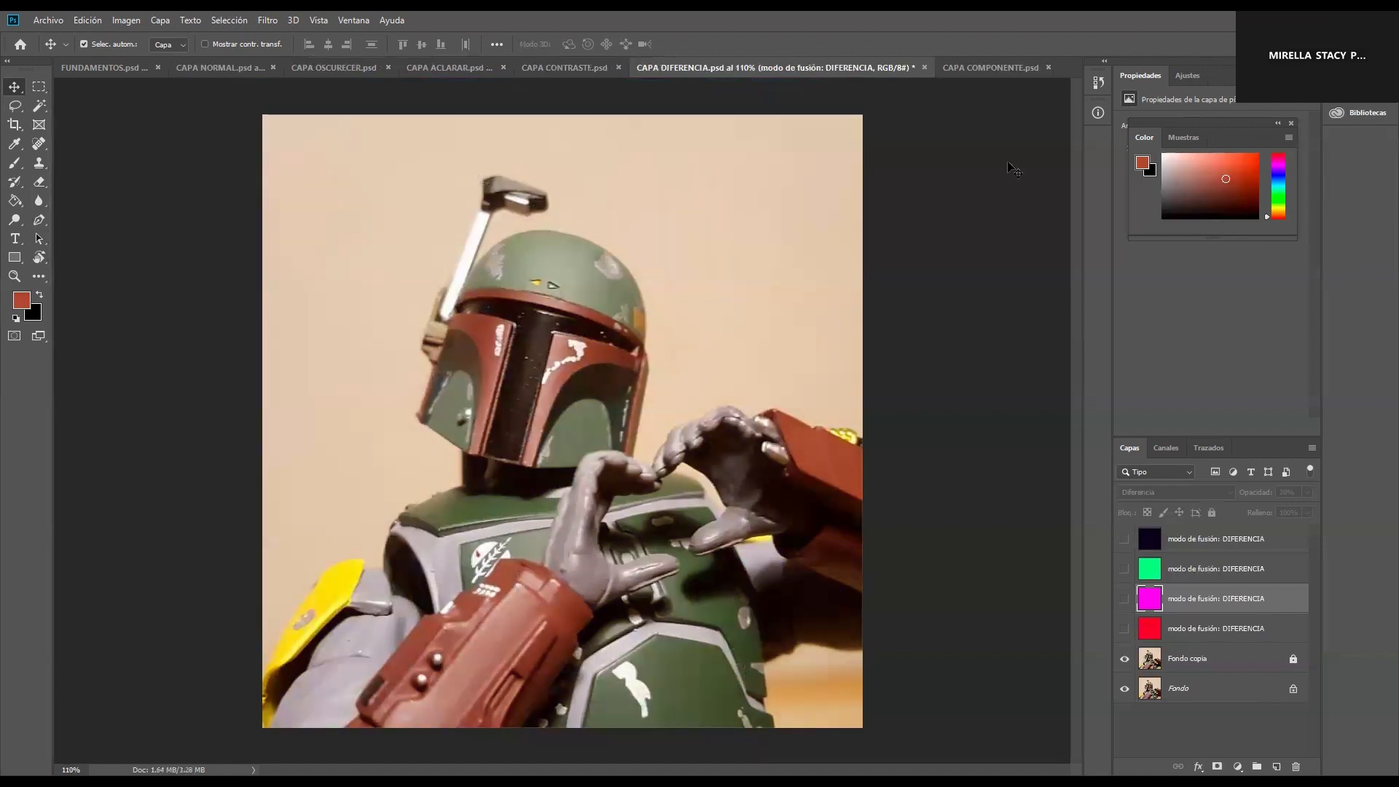
# In CAPA COMPONENTE.psd, make the TONO, SATURACIÓN and LUMINOSIDAD blending layers visible
pyautogui.click(989, 72)
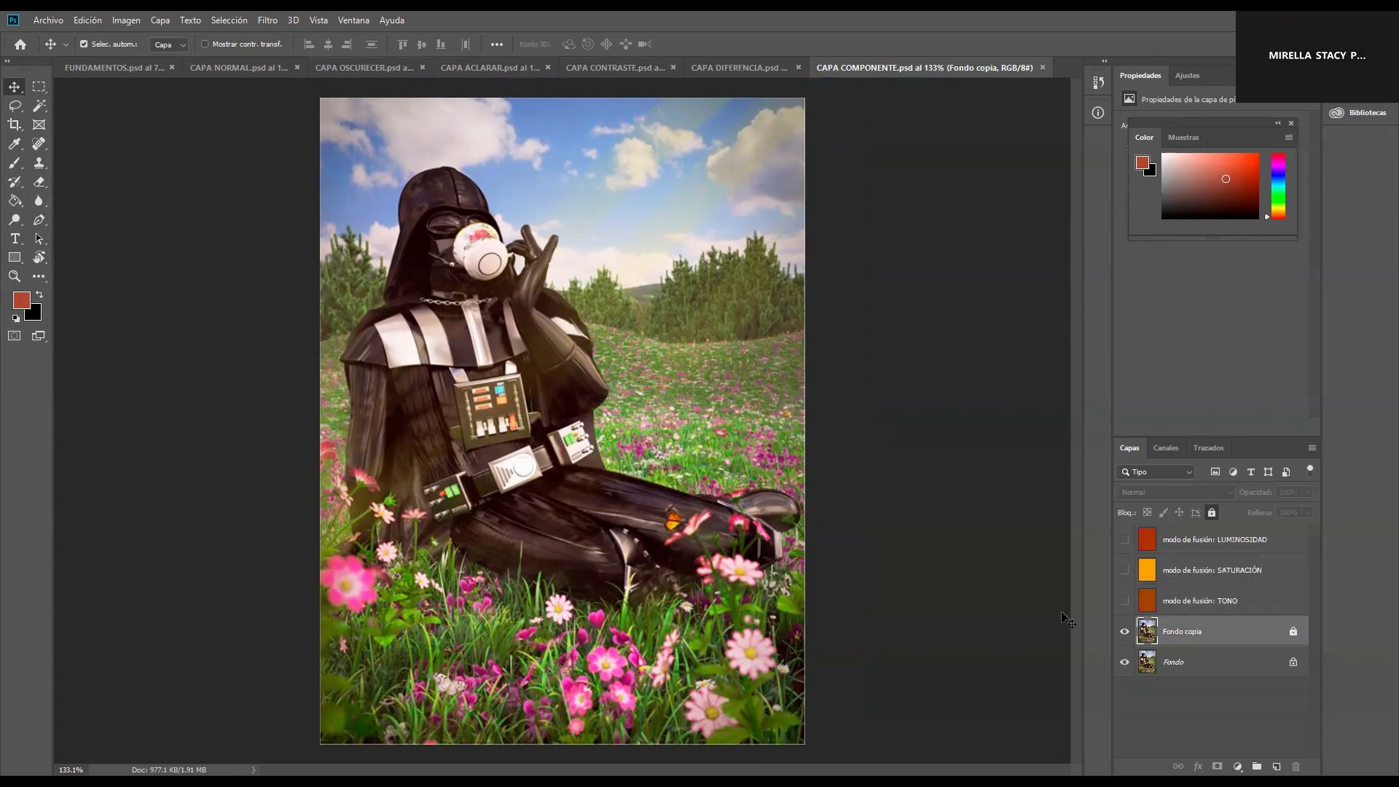
pyautogui.click(1124, 602)
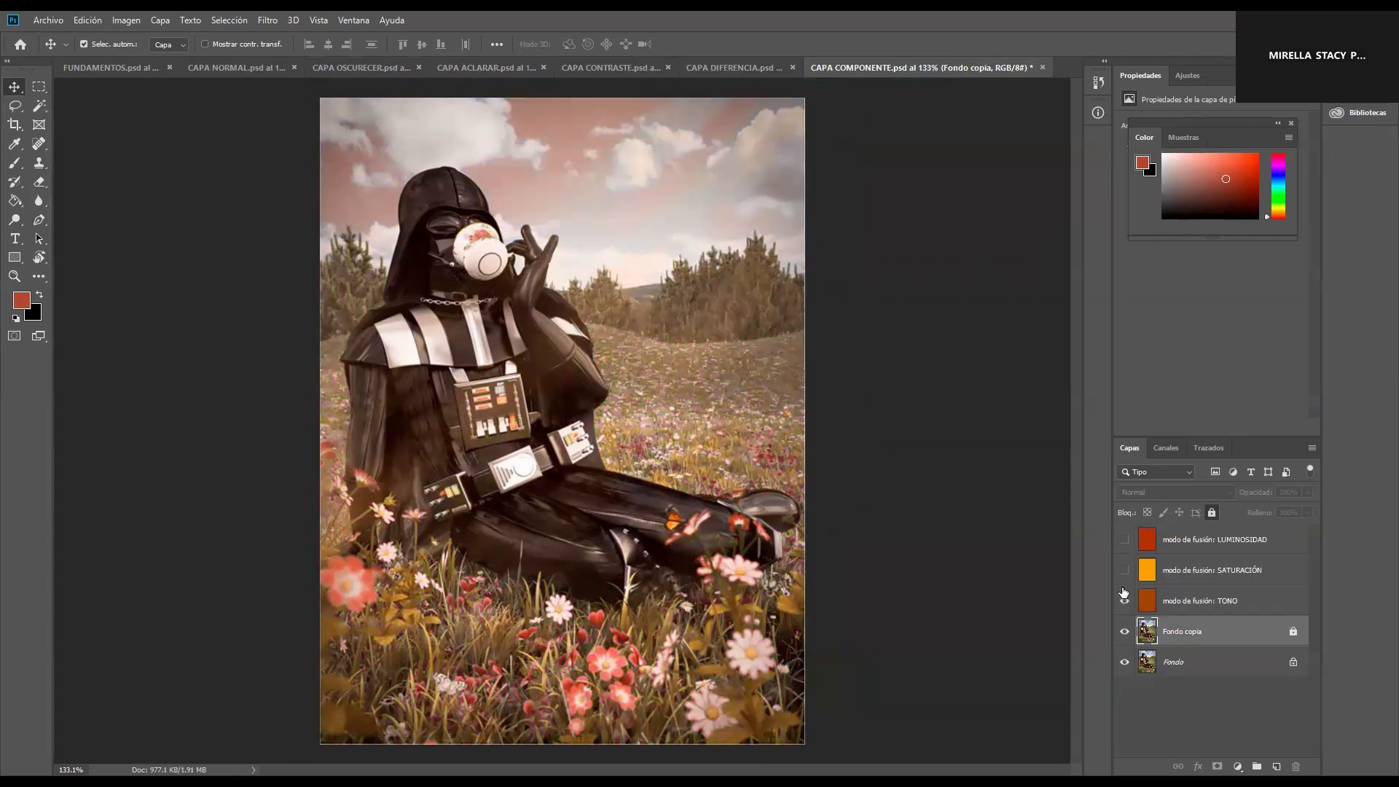
pyautogui.click(1124, 570)
pyautogui.click(1125, 540)
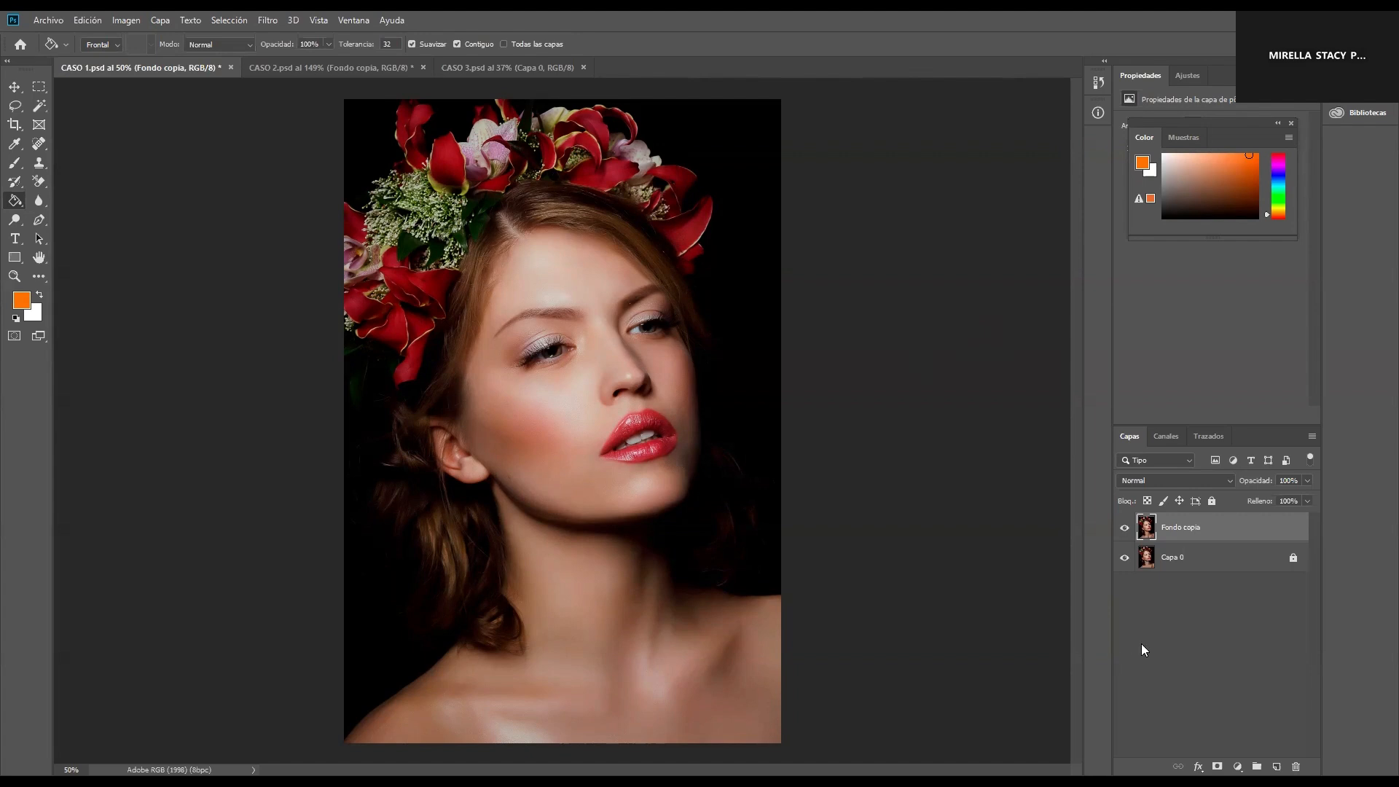
# In CASO 1.psd, duplicate the Fondo copia layer and blend the duplicate as Luz suave at 50% opacity
pyautogui.doubleClick(1175, 528)
pyautogui.press('Return')
pyautogui.hotkey('ctrl', 'j')
pyautogui.click(1186, 480)
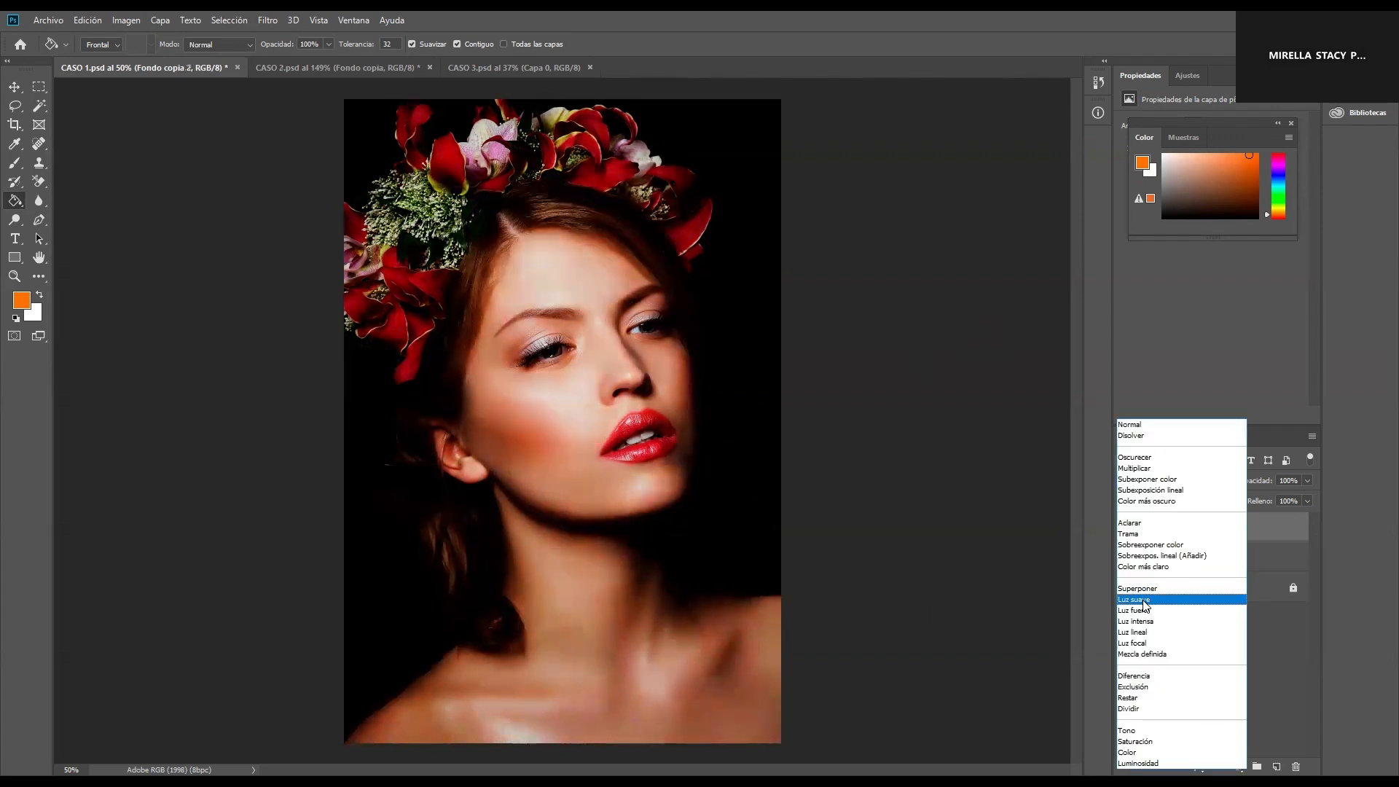
pyautogui.click(1142, 599)
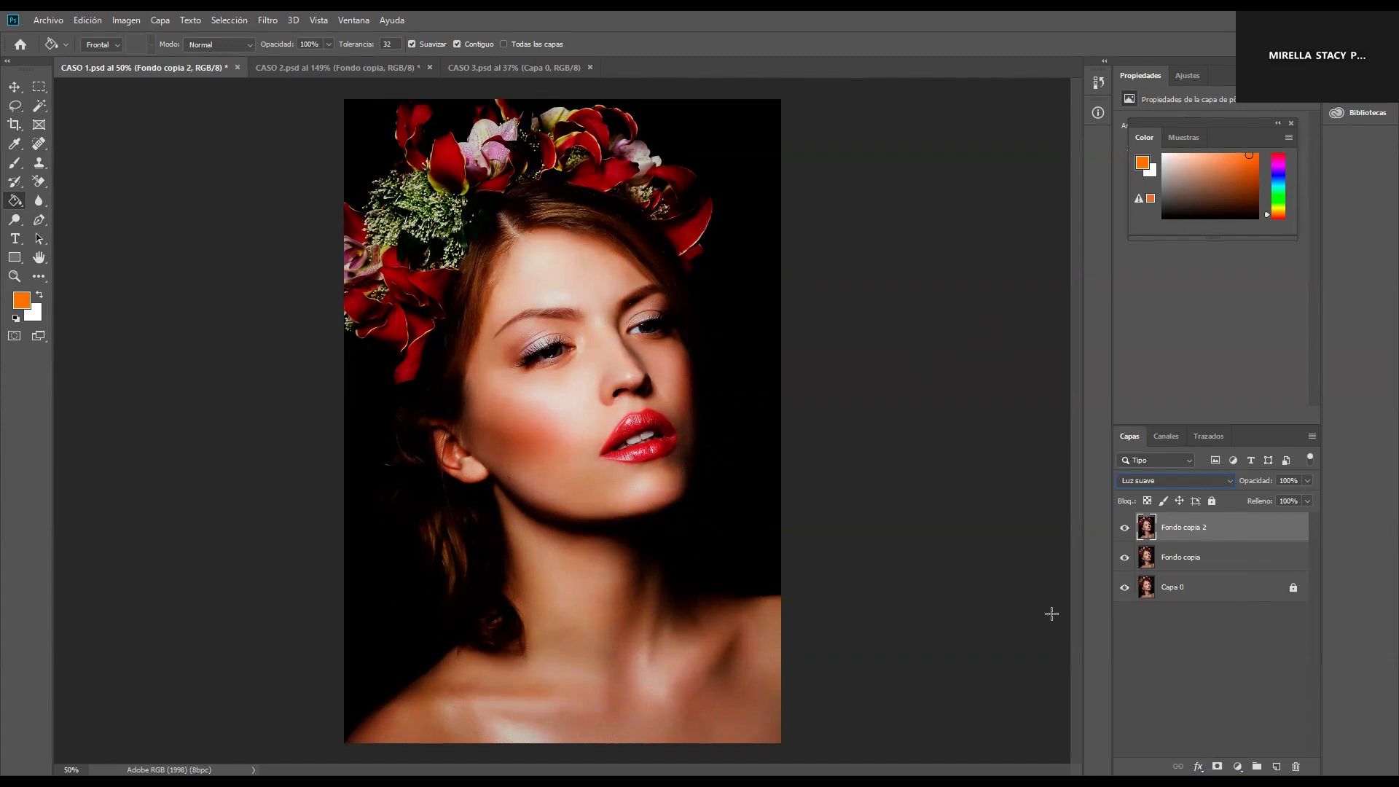
pyautogui.click(1287, 481)
pyautogui.write('50')
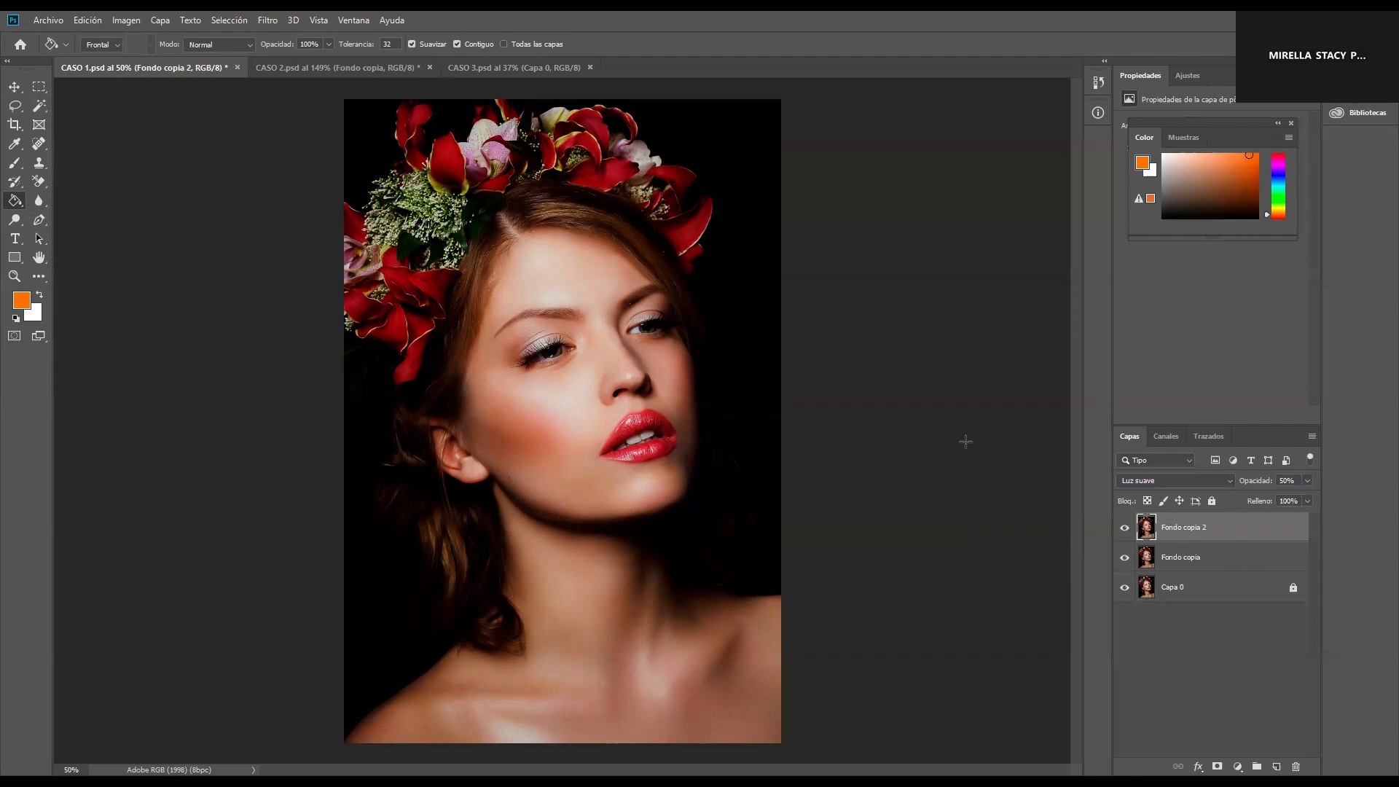
# In CASO 2.psd, add a new layer above Fondo copia and fill it with the orange foreground color
pyautogui.click(313, 71)
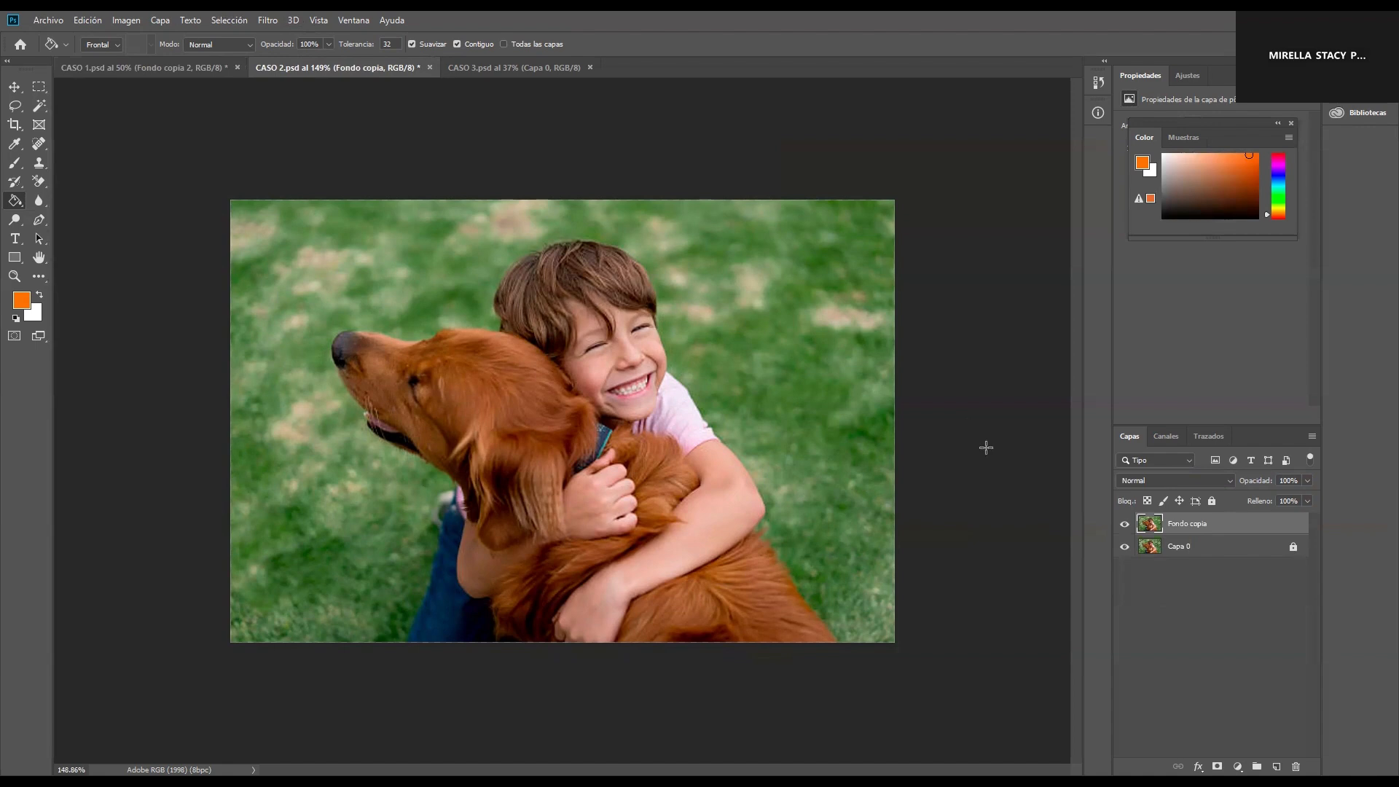
pyautogui.click(1276, 767)
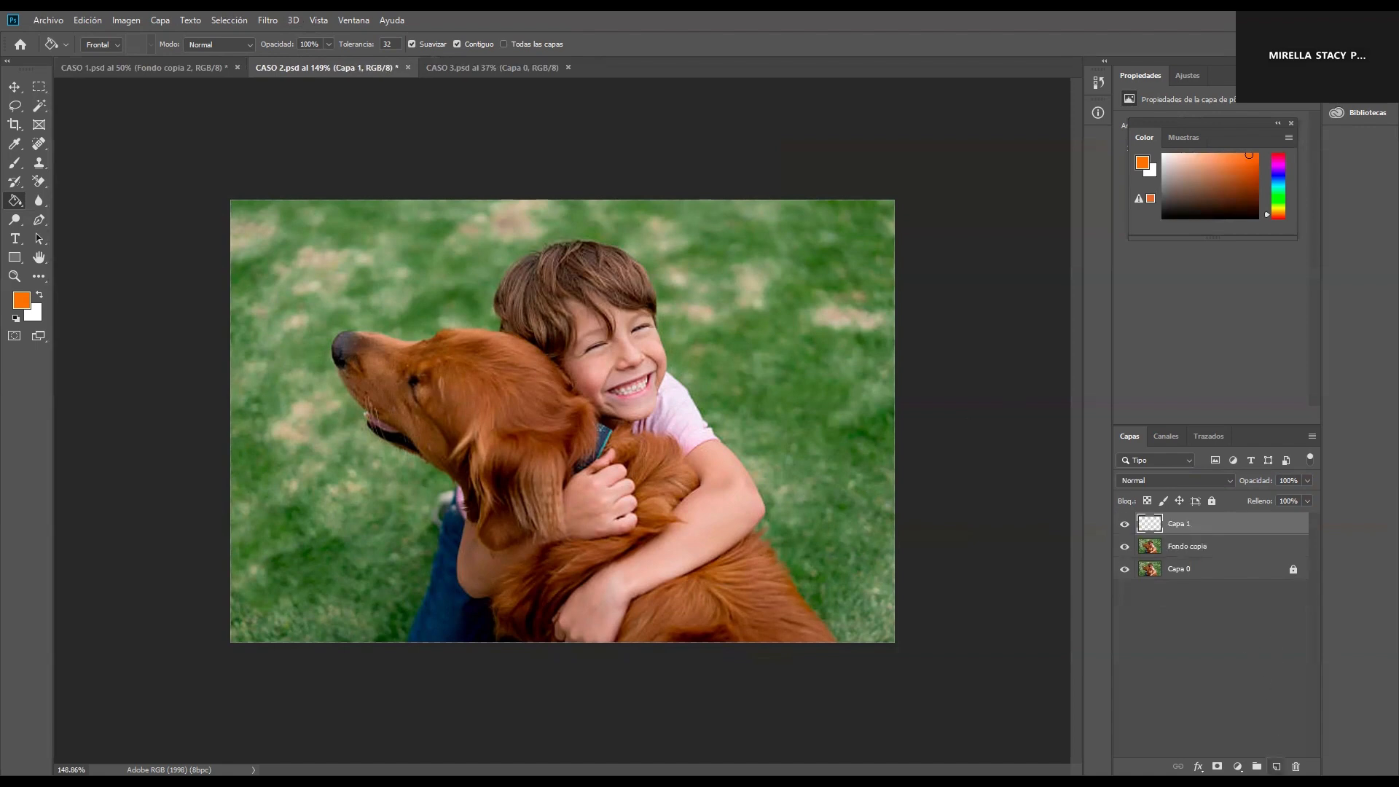
pyautogui.click(661, 403)
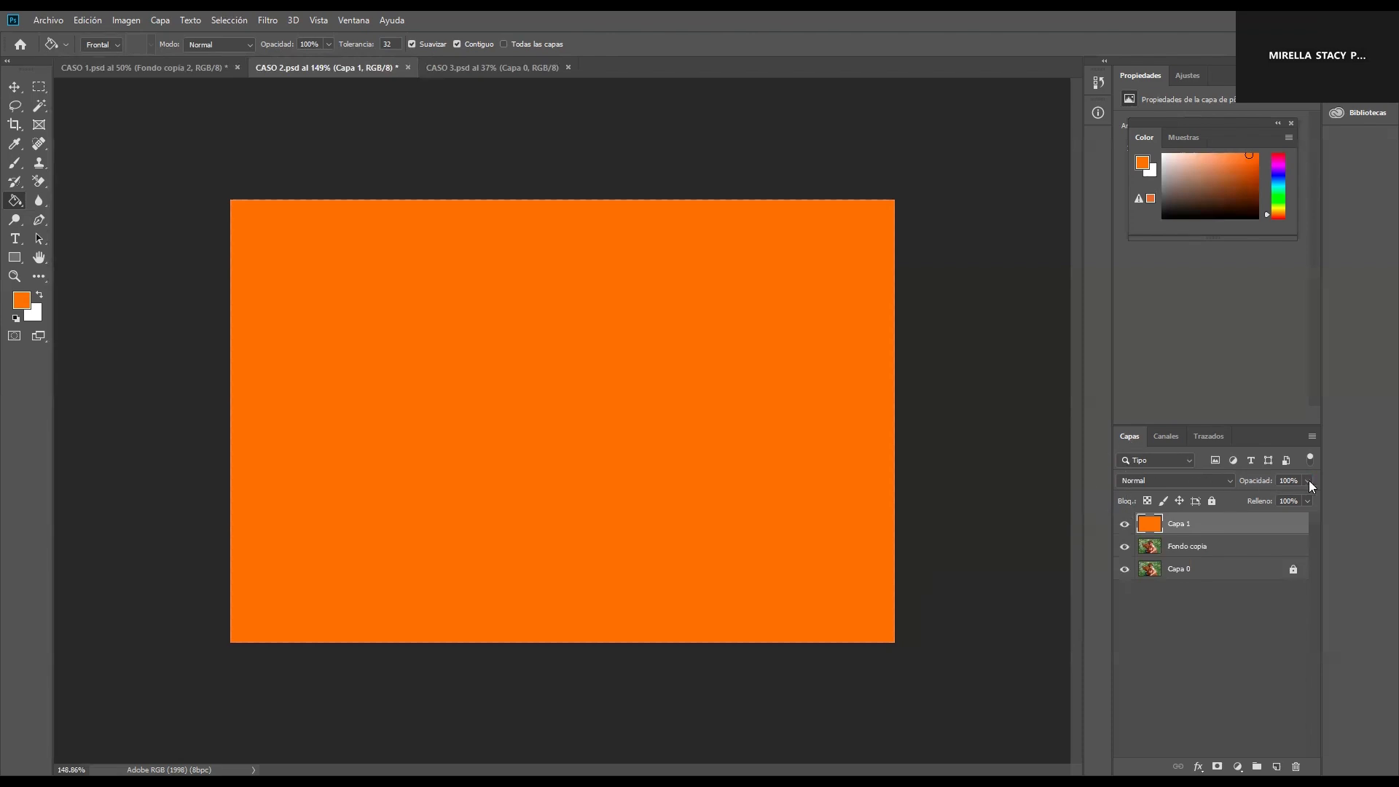
# Set the orange layer's blending mode to Color and its opacity to 10%
pyautogui.click(1174, 481)
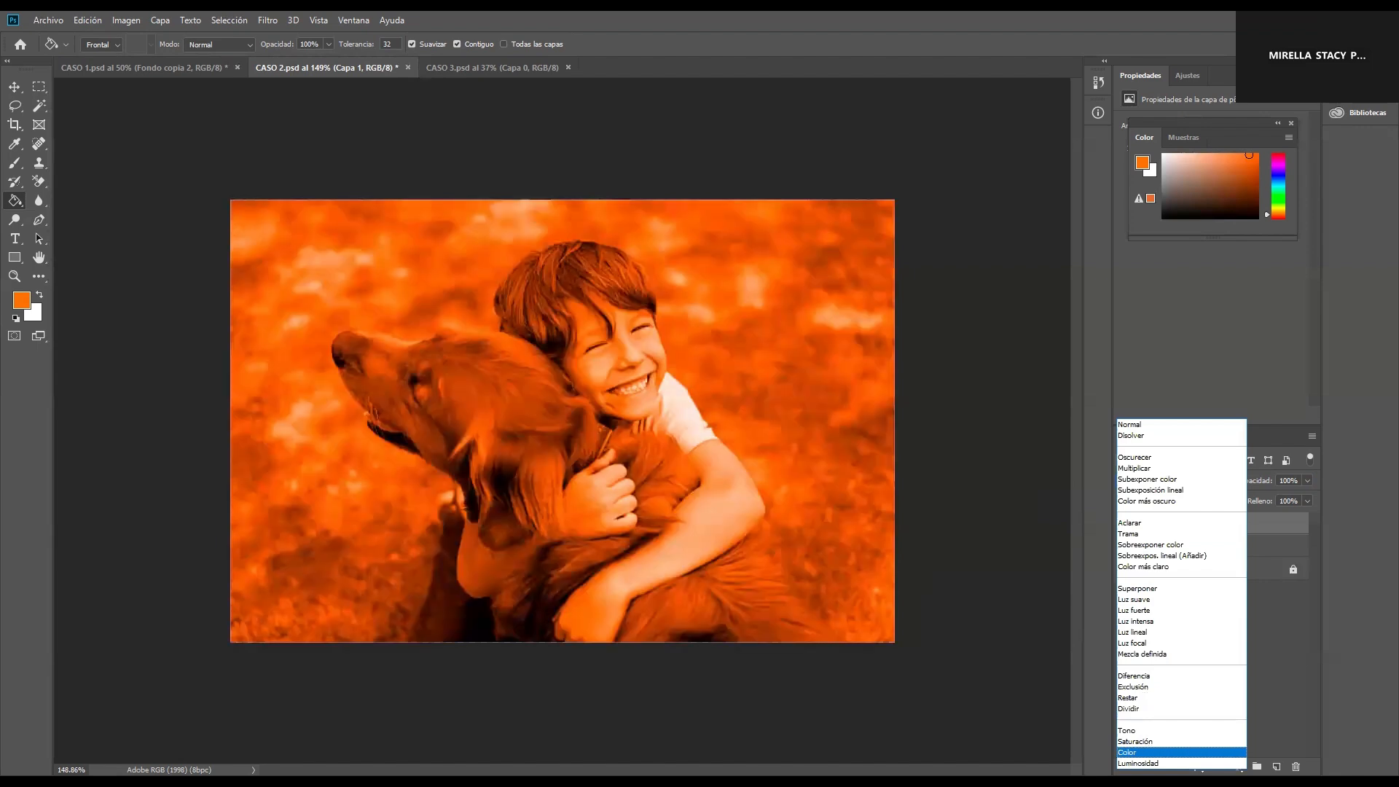
pyautogui.click(1144, 752)
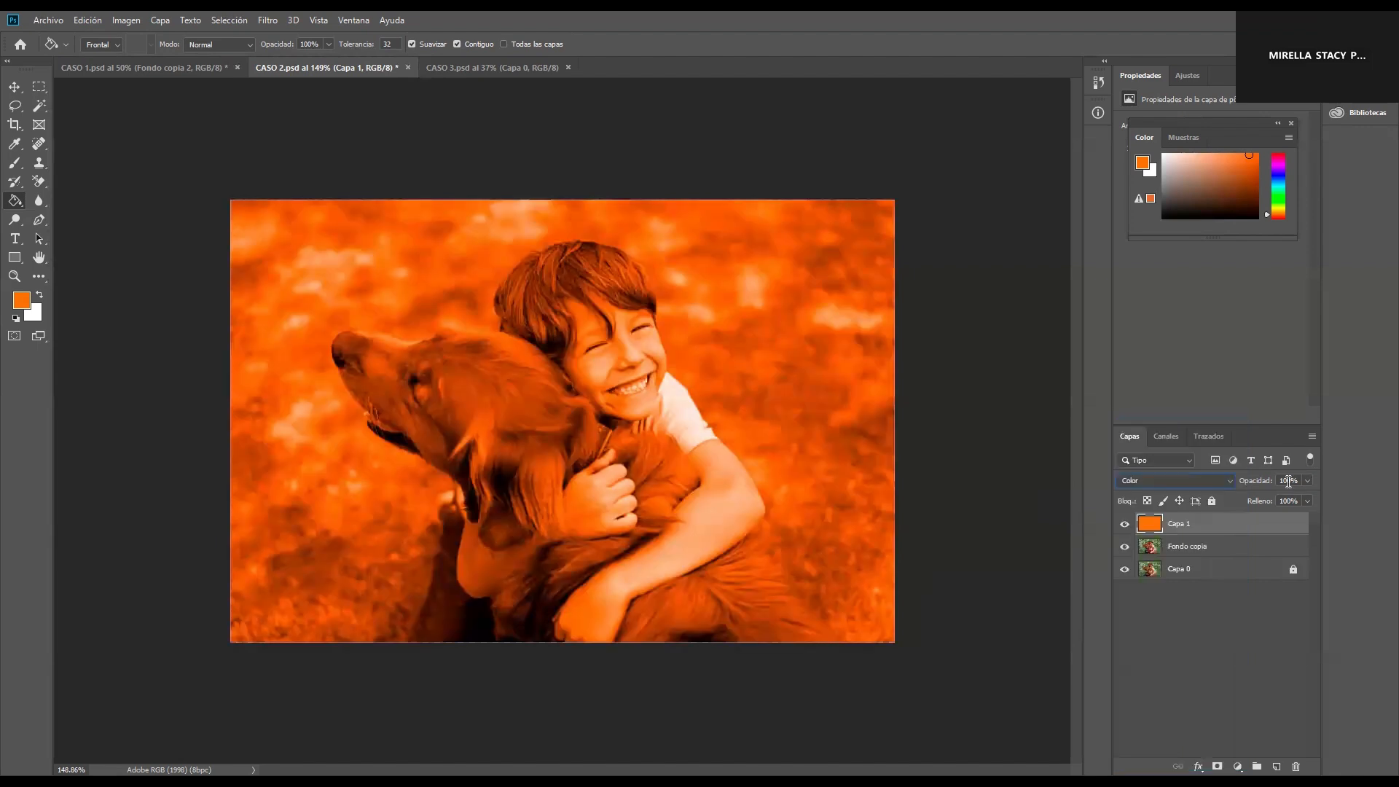
pyautogui.click(1288, 481)
pyautogui.write('10')
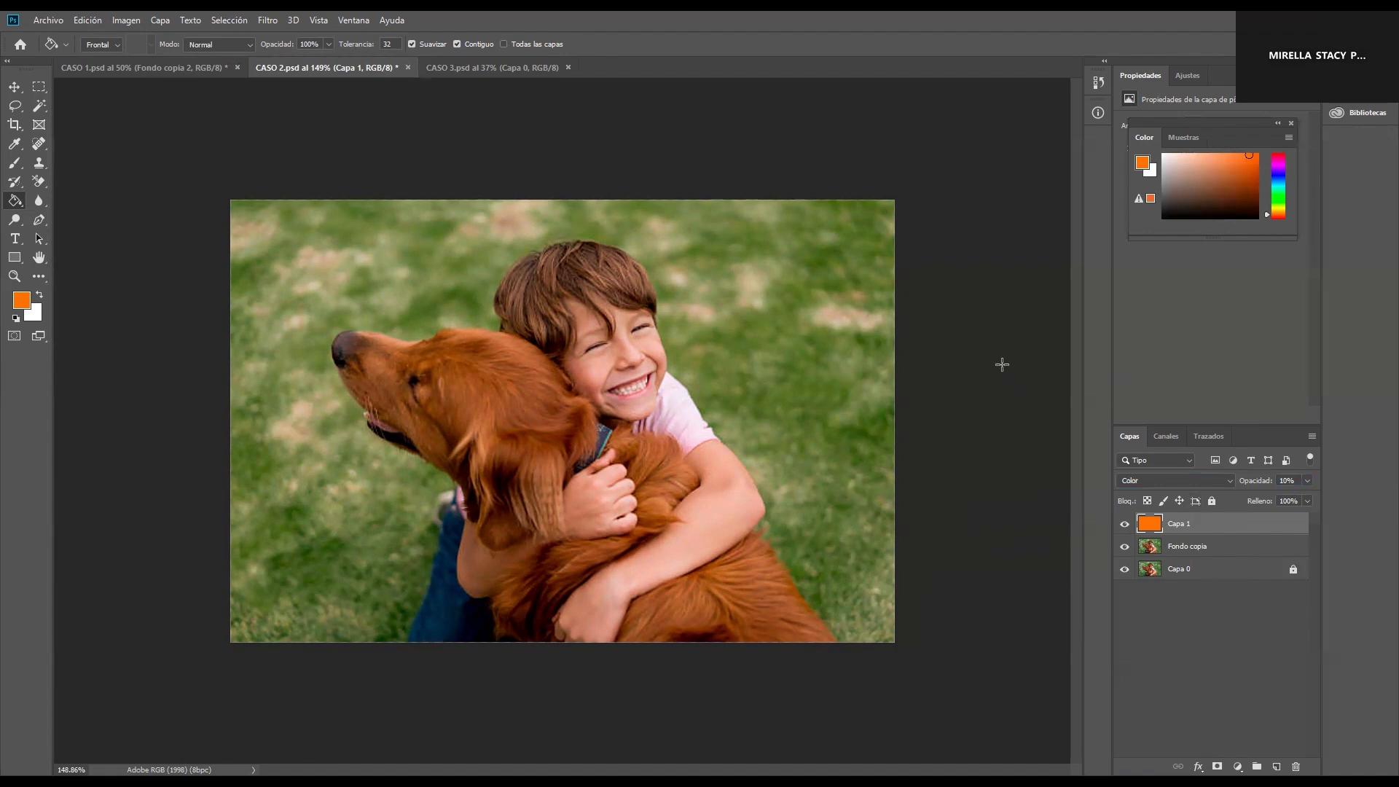
# In CASO 3.psd, move the visible copy of the woman's portrait layer below the Fondo copia city layer
pyautogui.hotkey('ctrl', 'Tab')
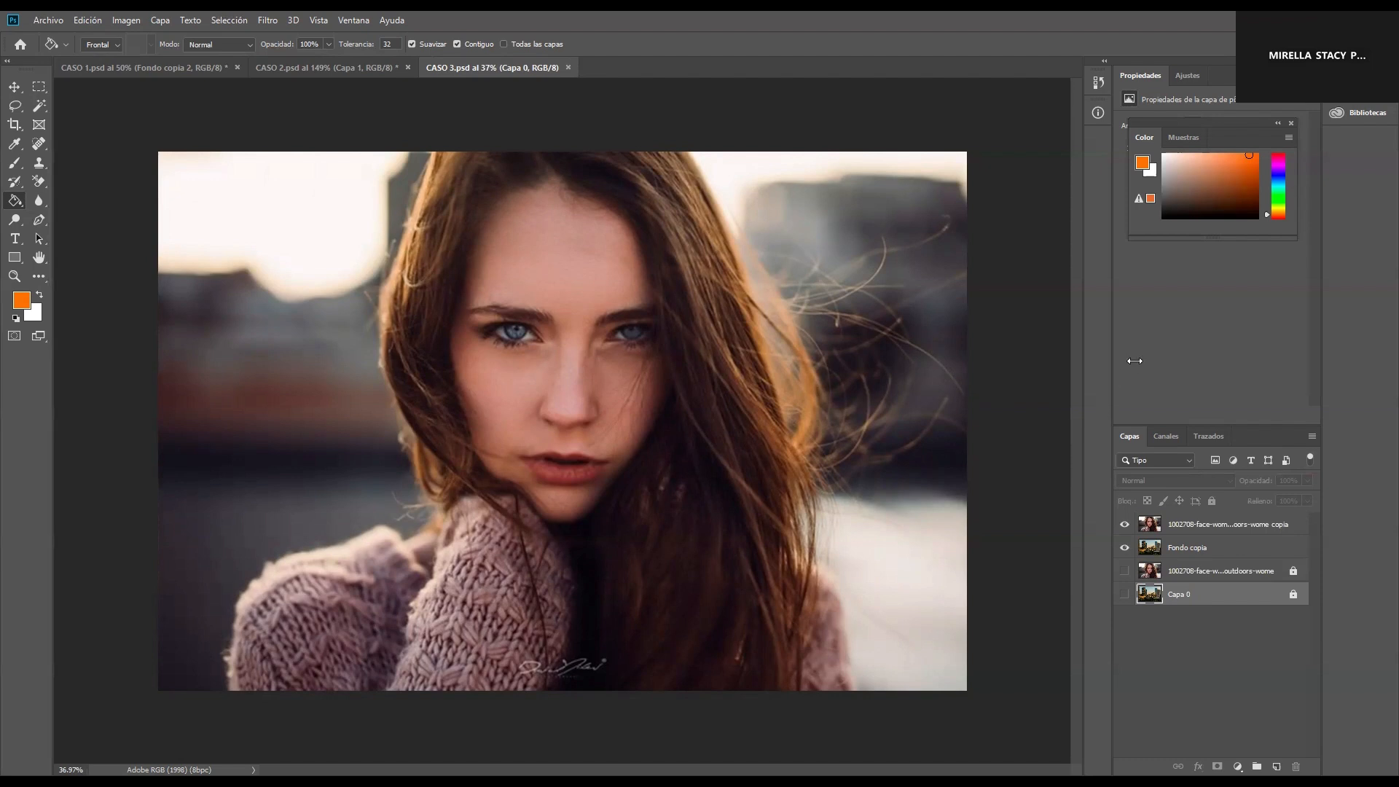
pyautogui.click(1213, 530)
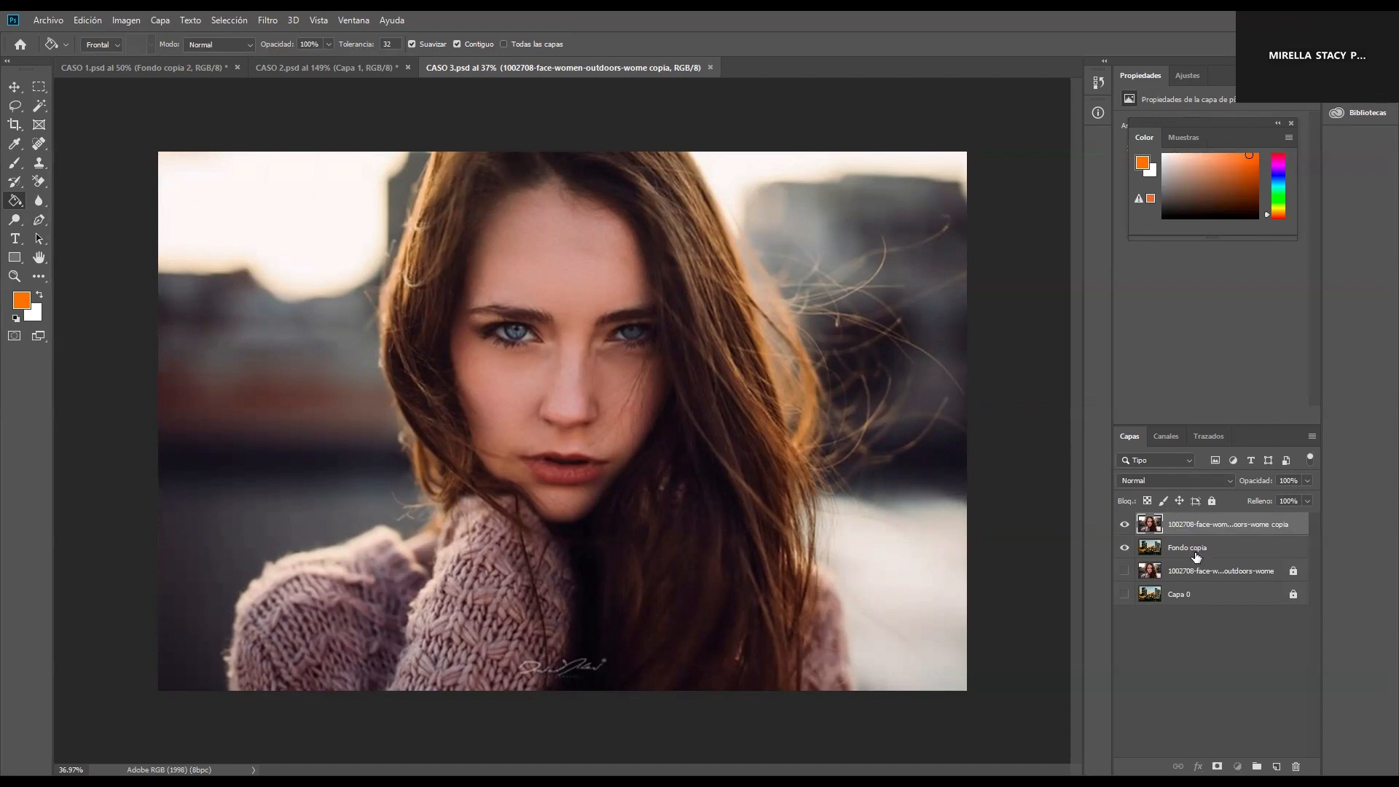
pyautogui.moveTo(1196, 557); pyautogui.dragTo(1196, 558)
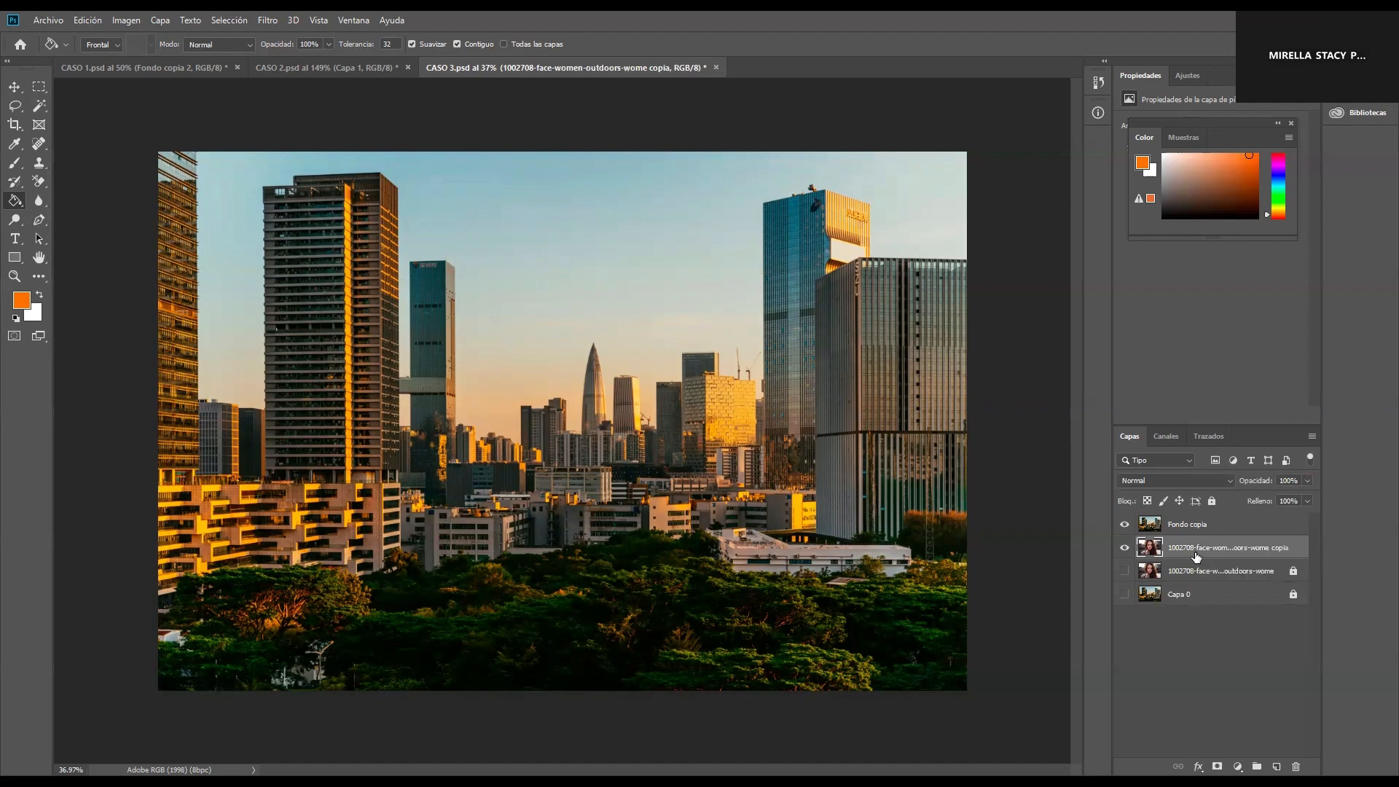
# Set the Fondo copia city layer's blending mode to Trama and its opacity to 70%
pyautogui.click(1206, 525)
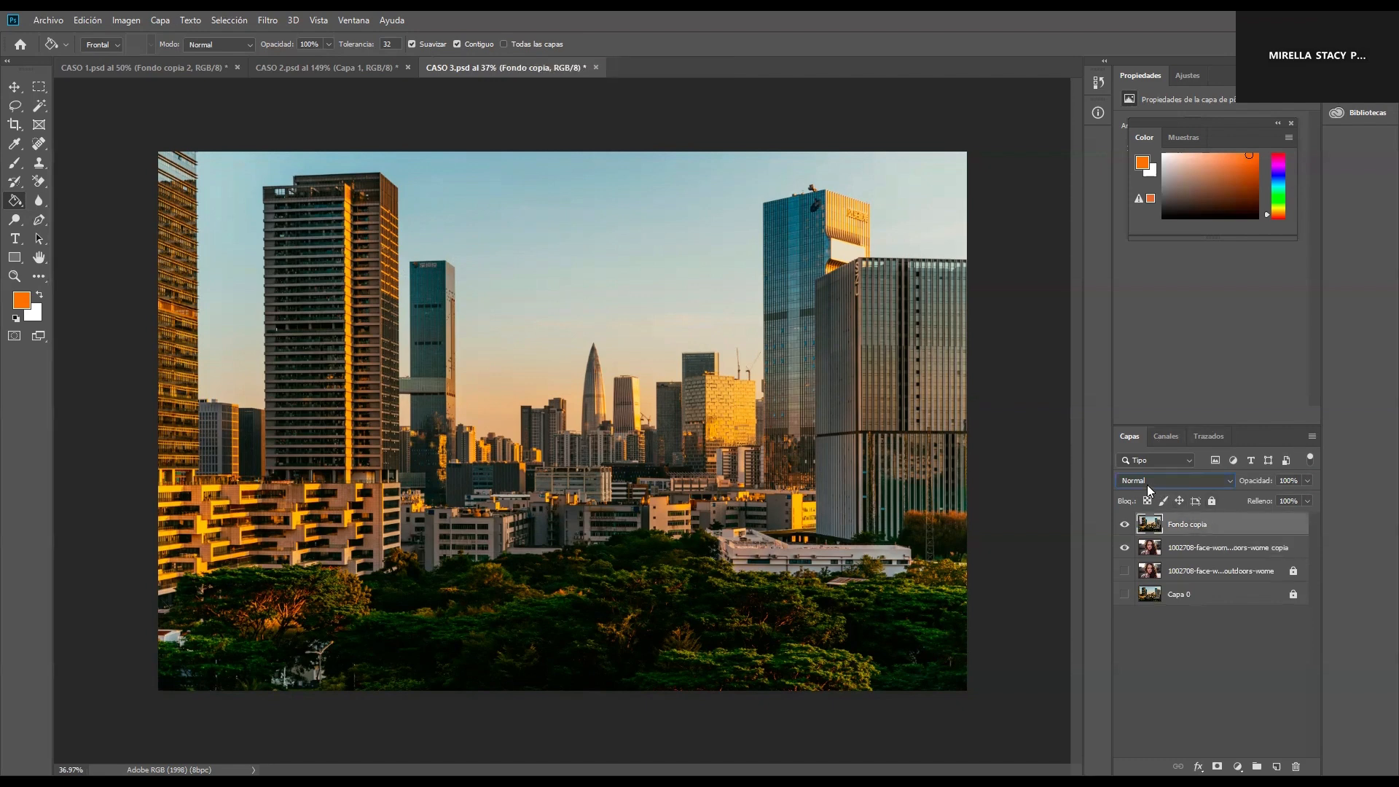
pyautogui.click(1148, 484)
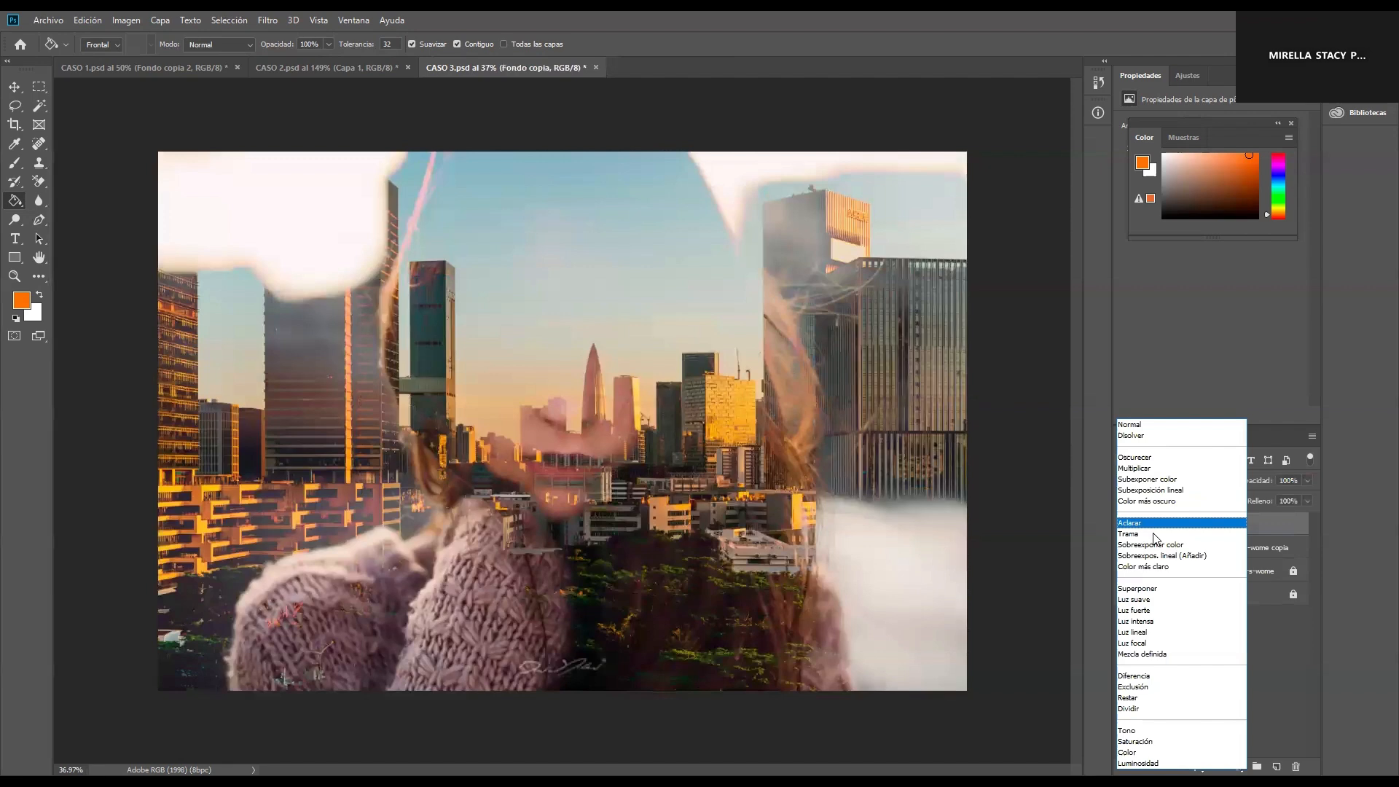
pyautogui.click(1154, 536)
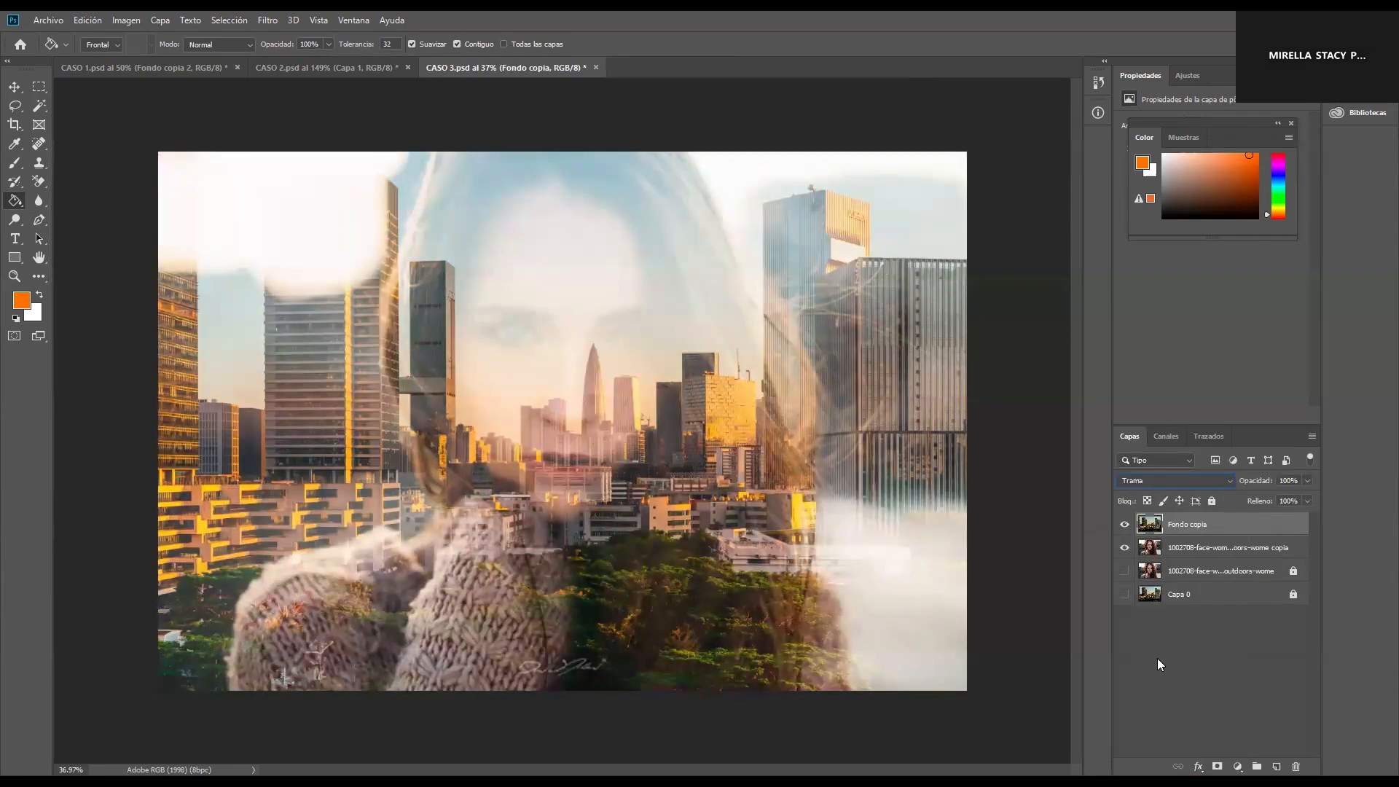
pyautogui.click(1292, 478)
pyautogui.write('70')
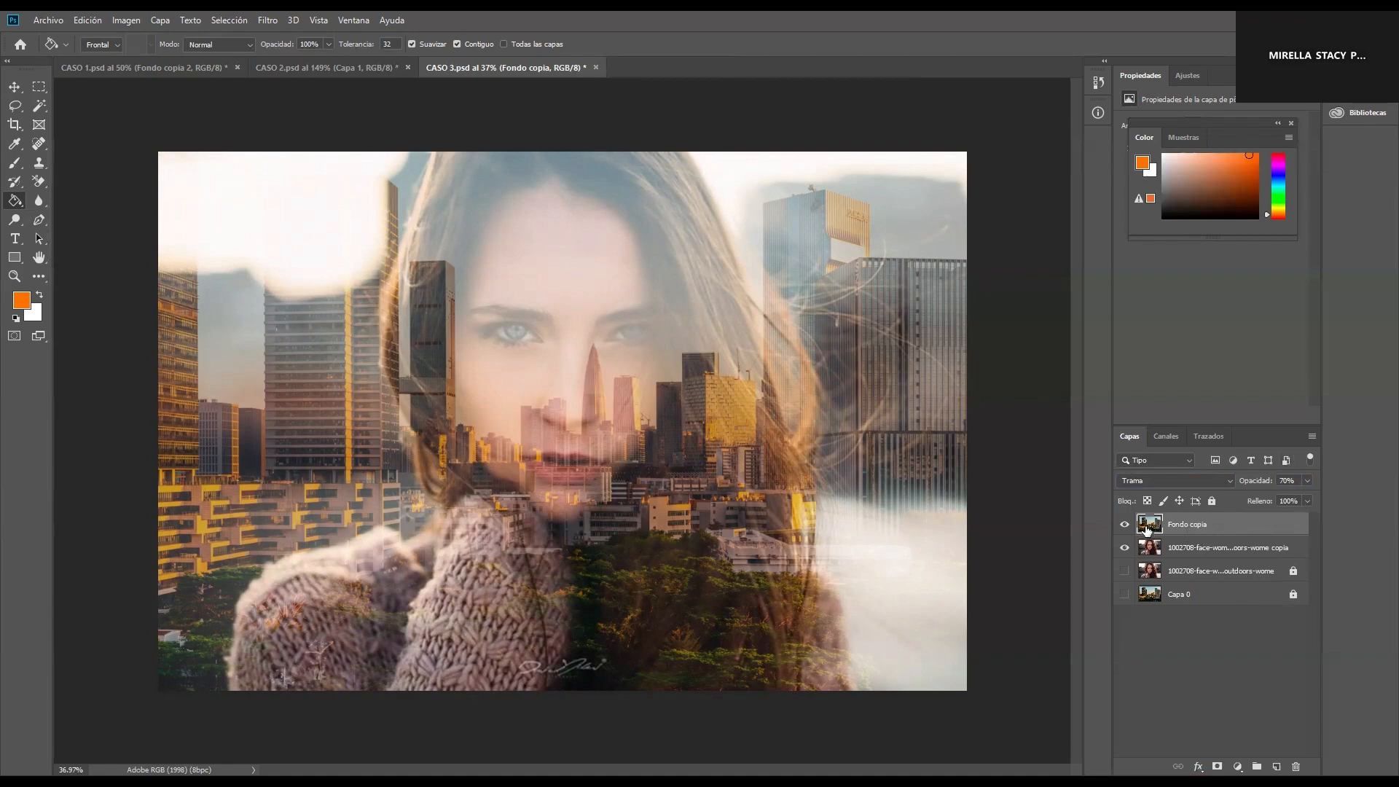
# Duplicate the Fondo copia city layer and set the duplicate's blending mode to Multiplicar
pyautogui.hotkey('ctrl', 'j')
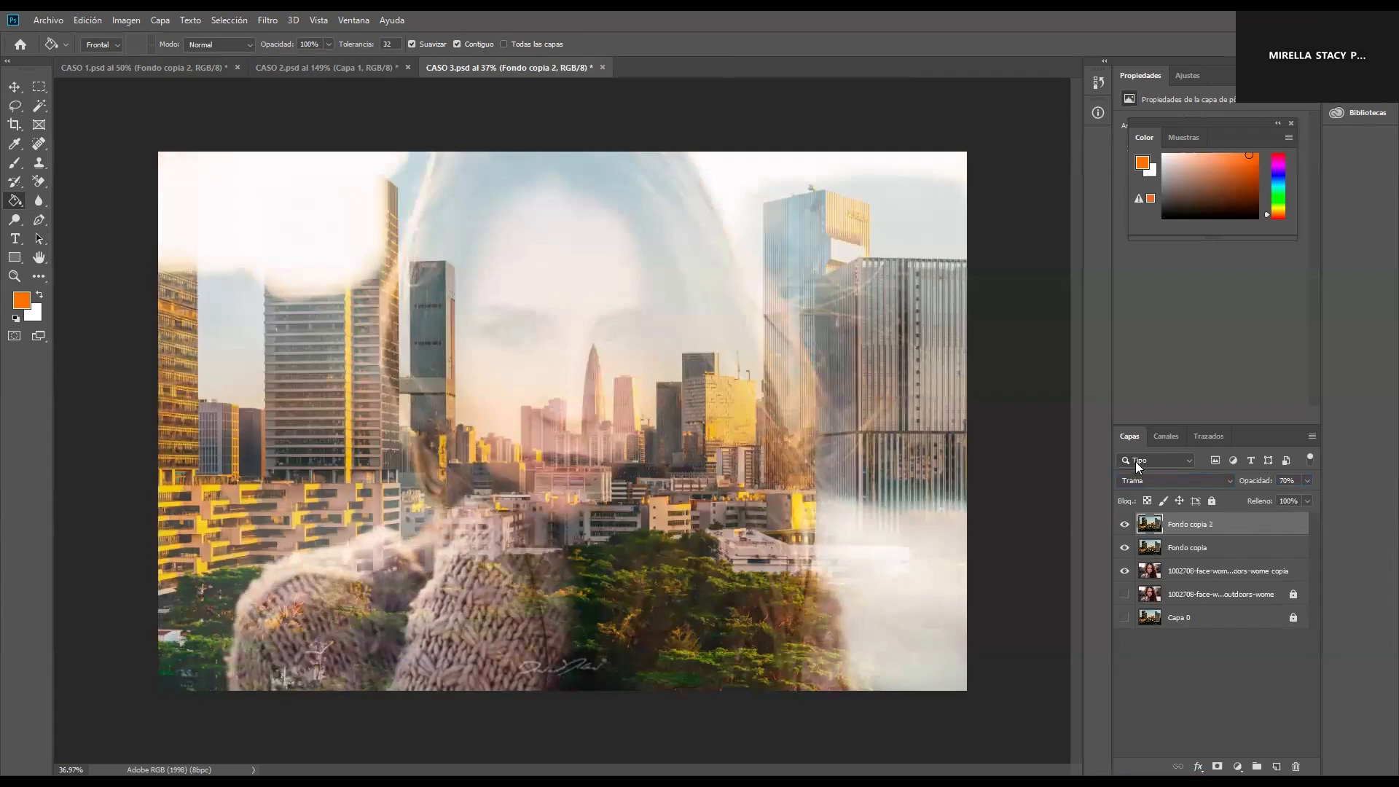
pyautogui.click(1148, 480)
pyautogui.click(1144, 468)
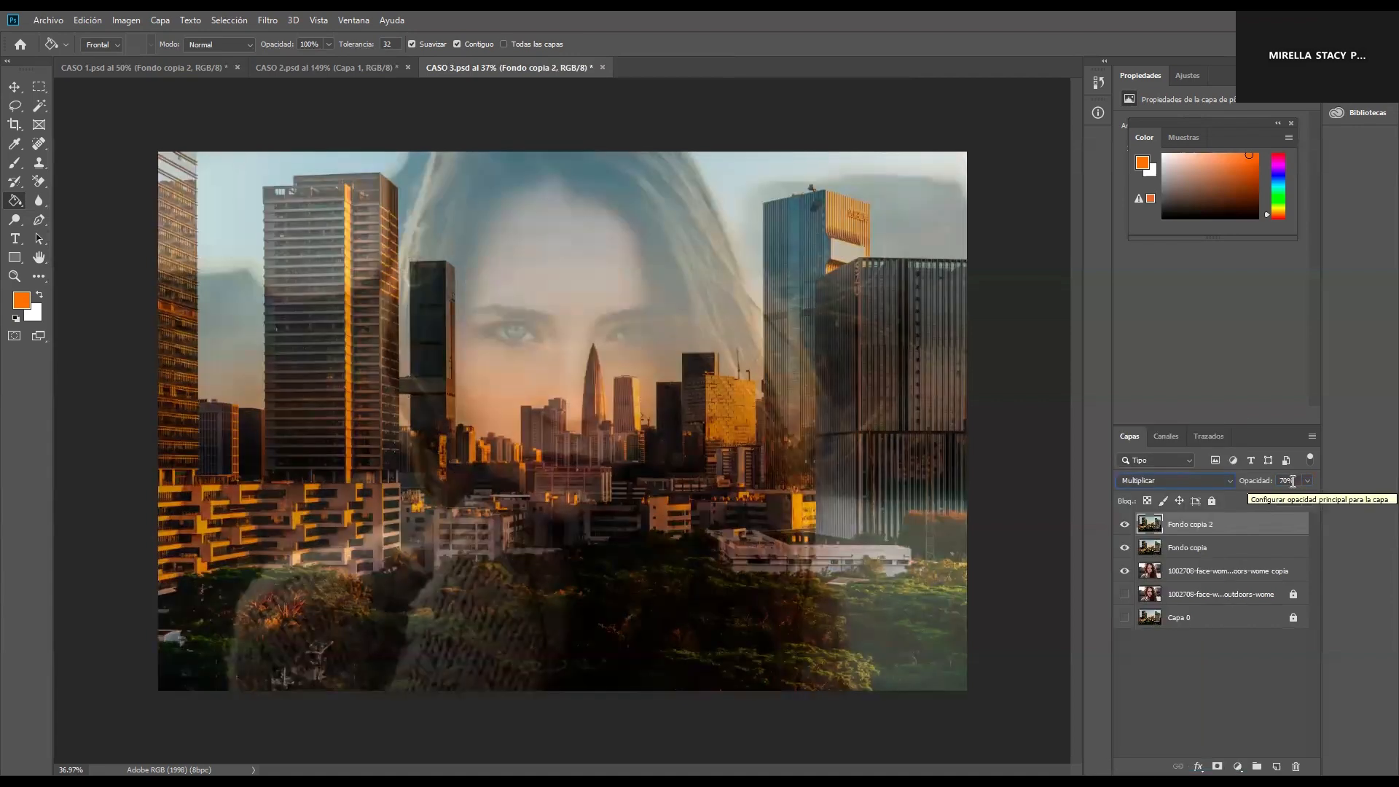
# Set the opacity of the Fondo copia 2 layer to 25%
pyautogui.click(1292, 480)
pyautogui.write('25')
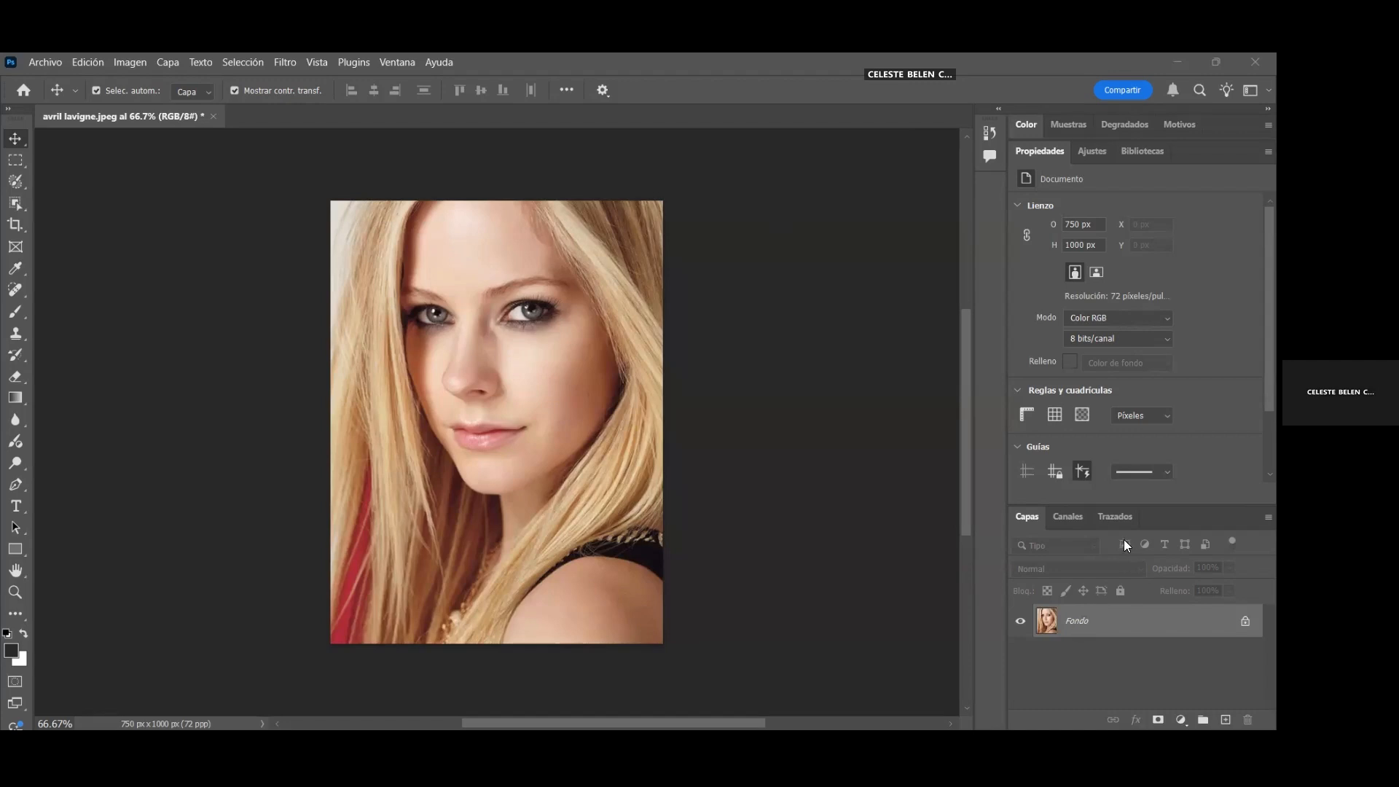
# Duplicate the Fondo layer of the blonde woman's portrait as Fondo copia
pyautogui.click(1095, 625)
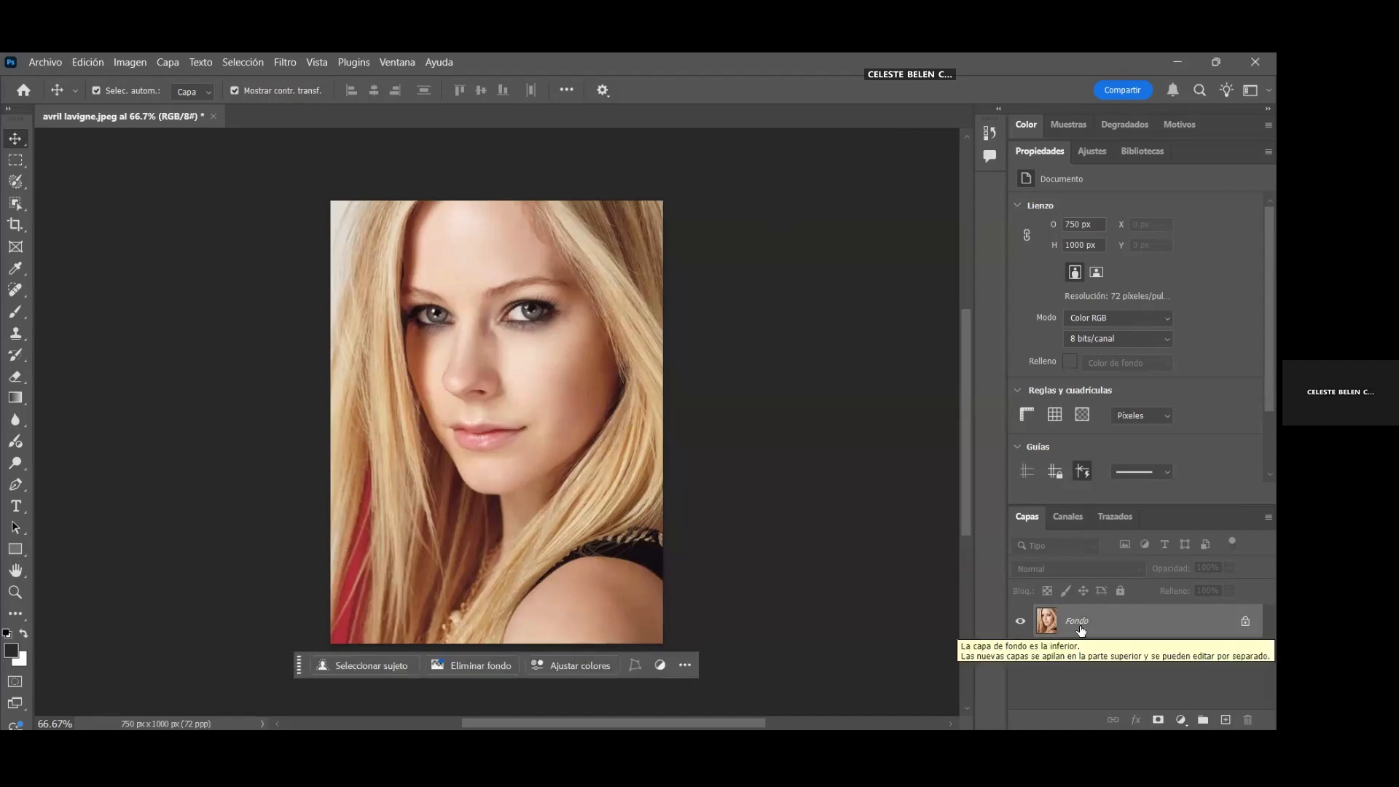
pyautogui.rightClick(1069, 624)
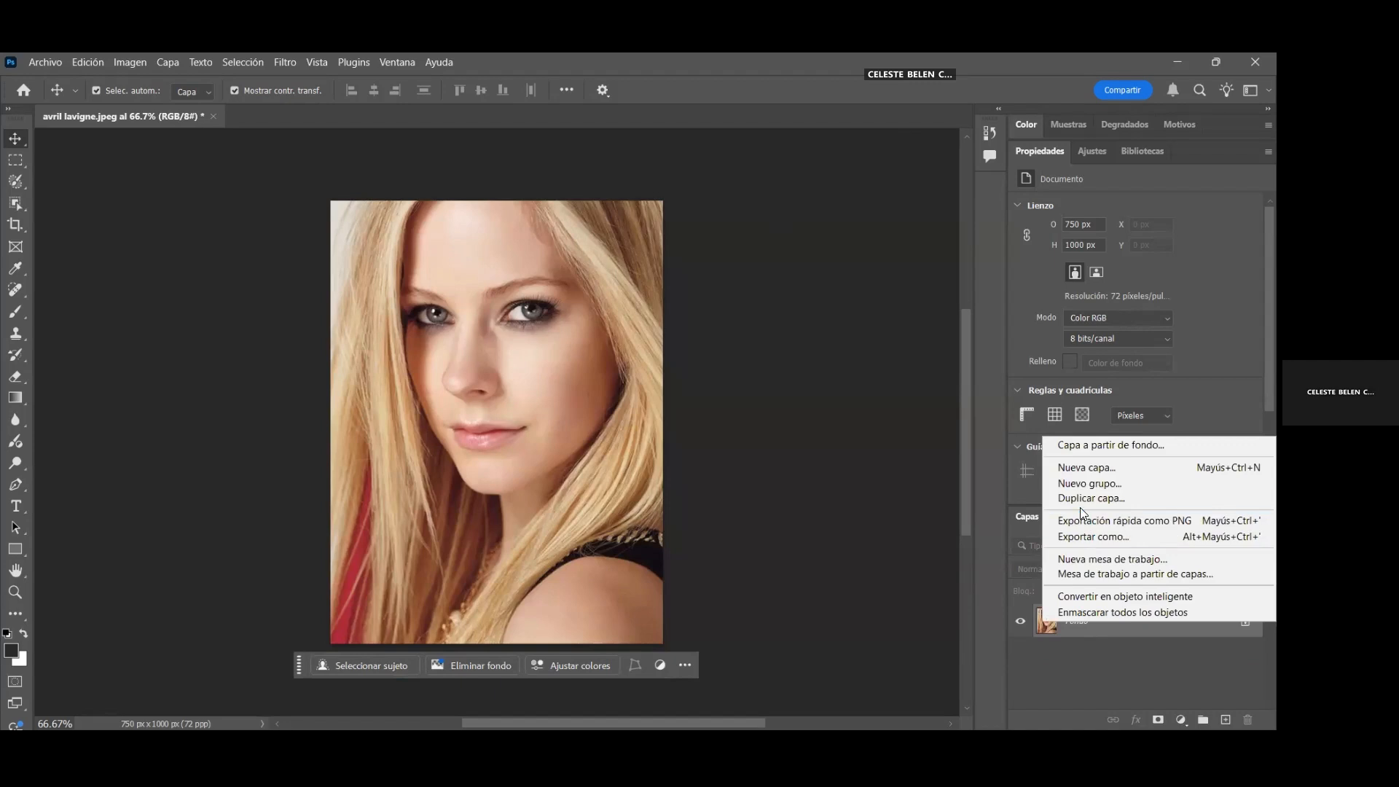
pyautogui.click(1078, 498)
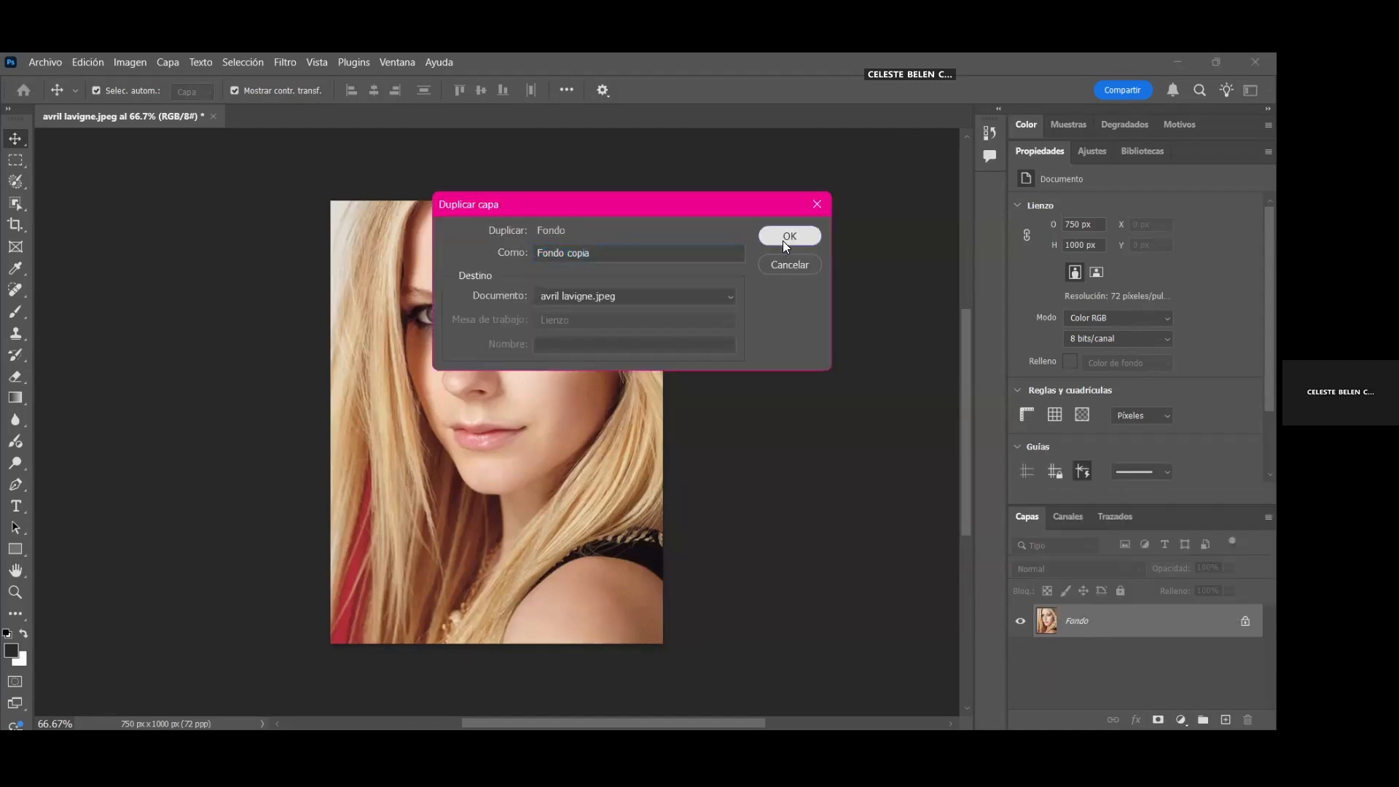
pyautogui.click(784, 241)
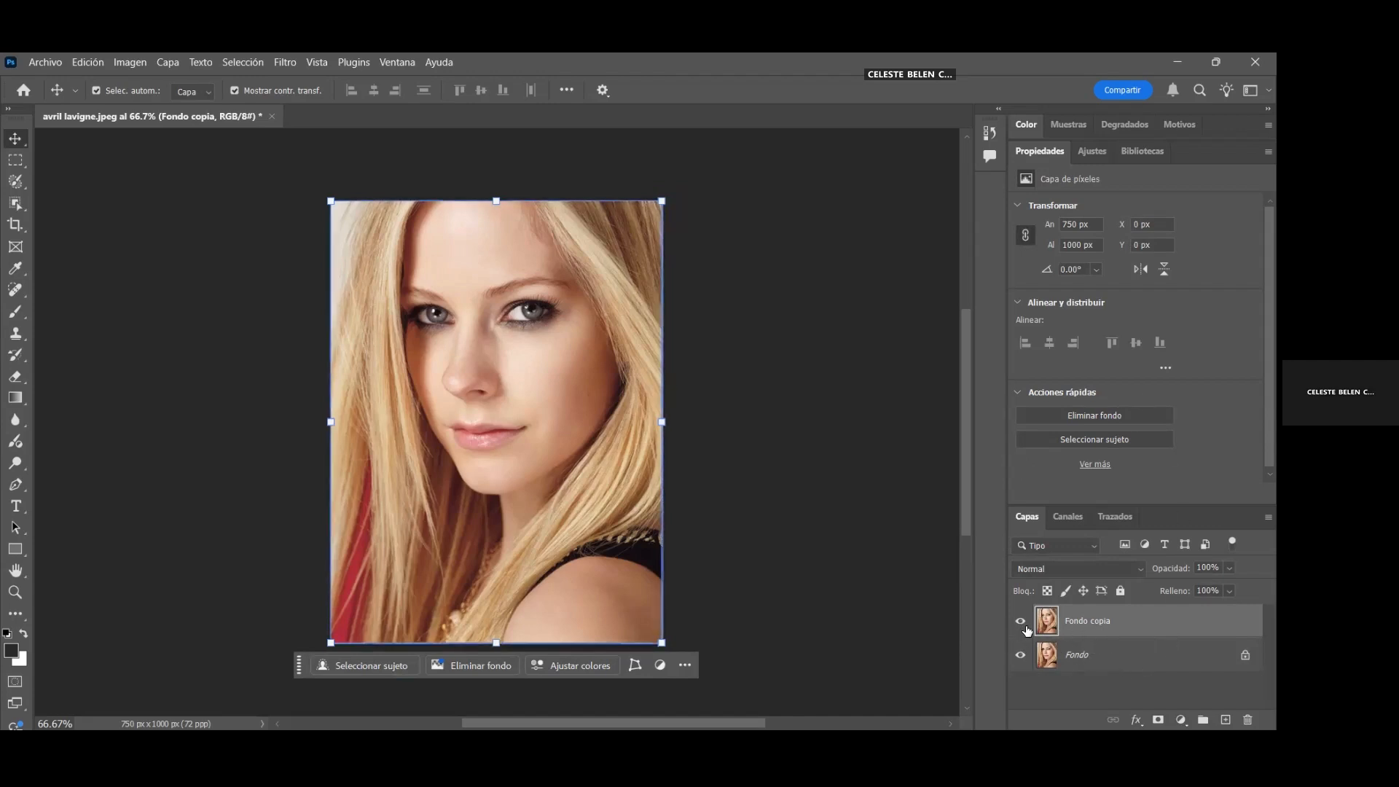
# Set the Fondo copia layer's blending mode to Superponer and lower its opacity to 42%
pyautogui.click(1064, 575)
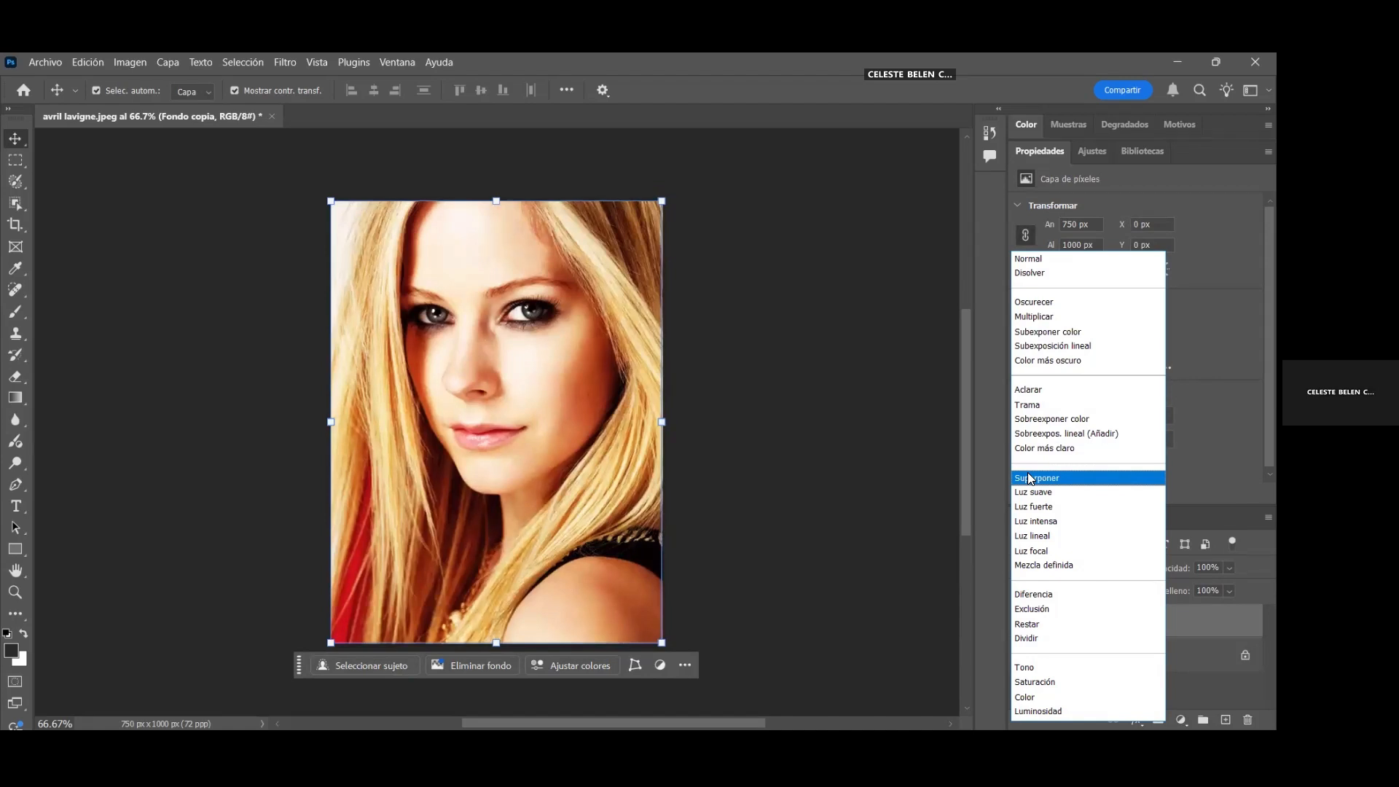
pyautogui.click(1030, 479)
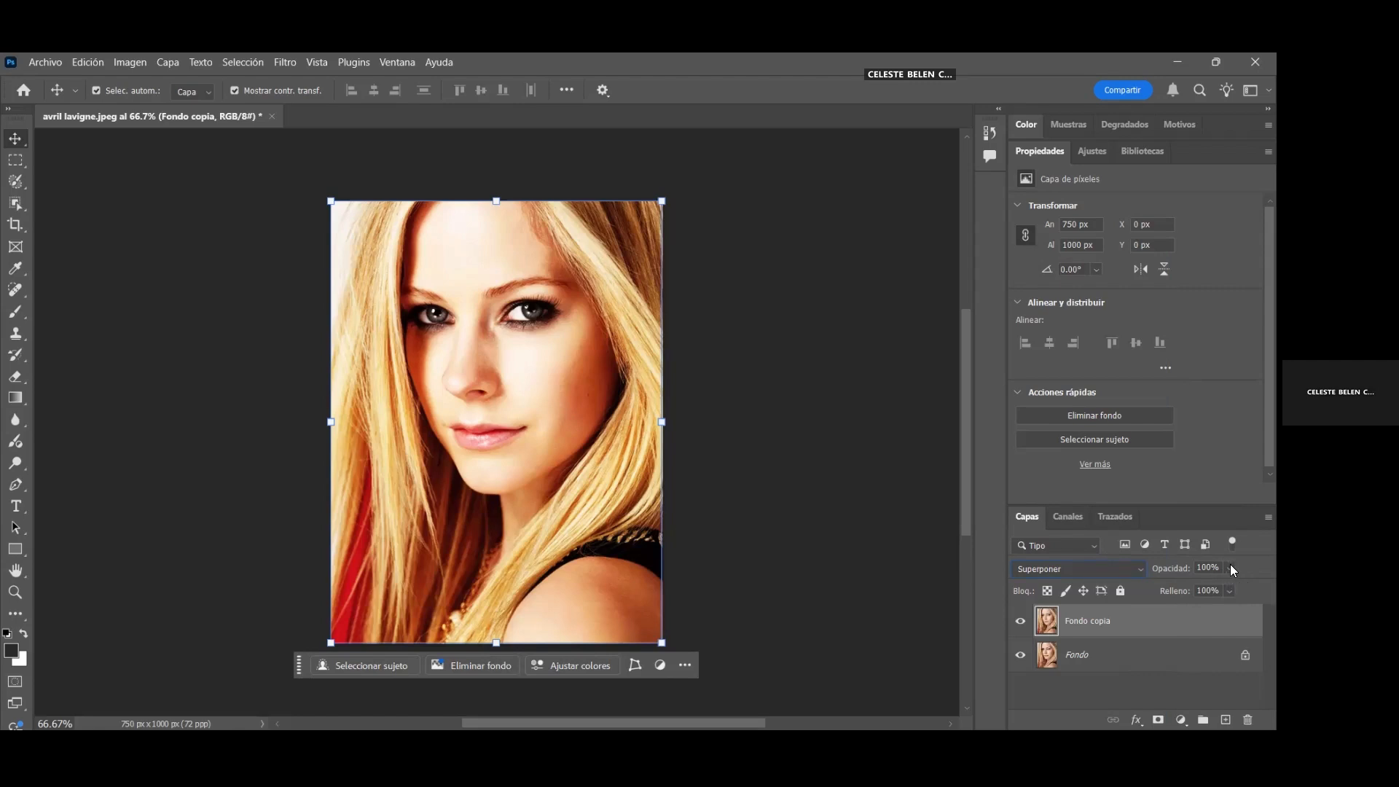
pyautogui.moveTo(1230, 567); pyautogui.dragTo(1192, 589)
pyautogui.click(1236, 587)
pyautogui.click(1229, 566)
pyautogui.click(1228, 566)
pyautogui.click(1201, 586)
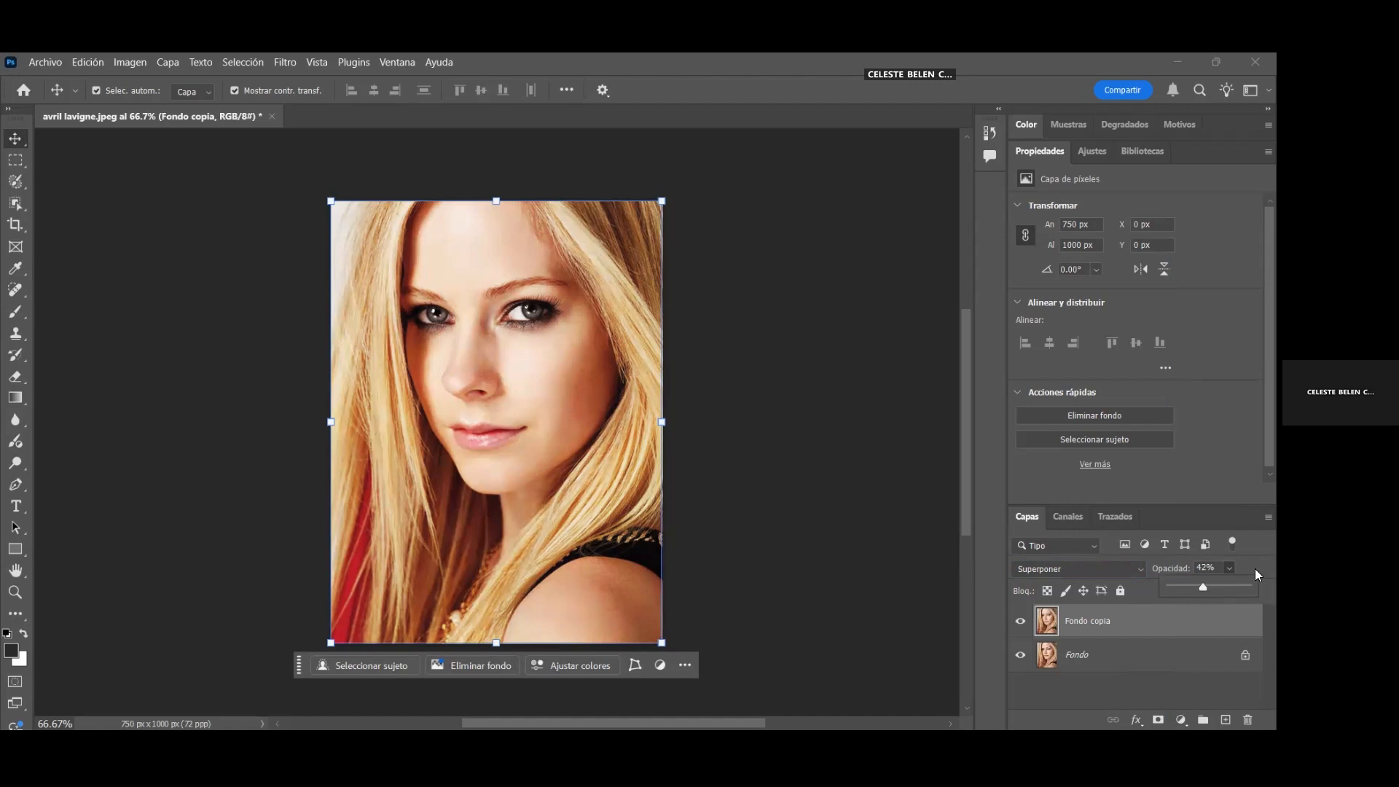
pyautogui.click(1255, 572)
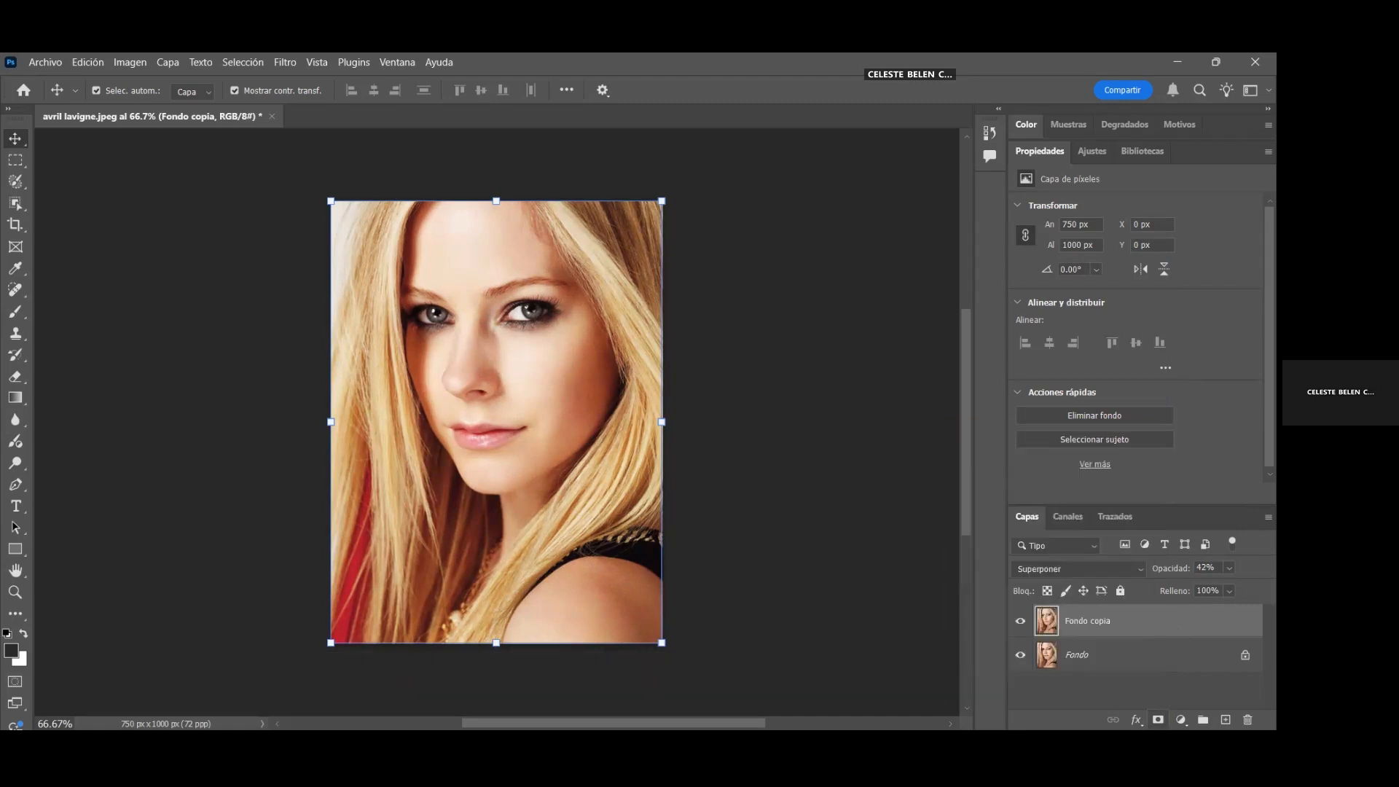
# Add a layer mask to Fondo copia and paint it black with the Brush over the eye nearest the image's right edge
pyautogui.click(1158, 719)
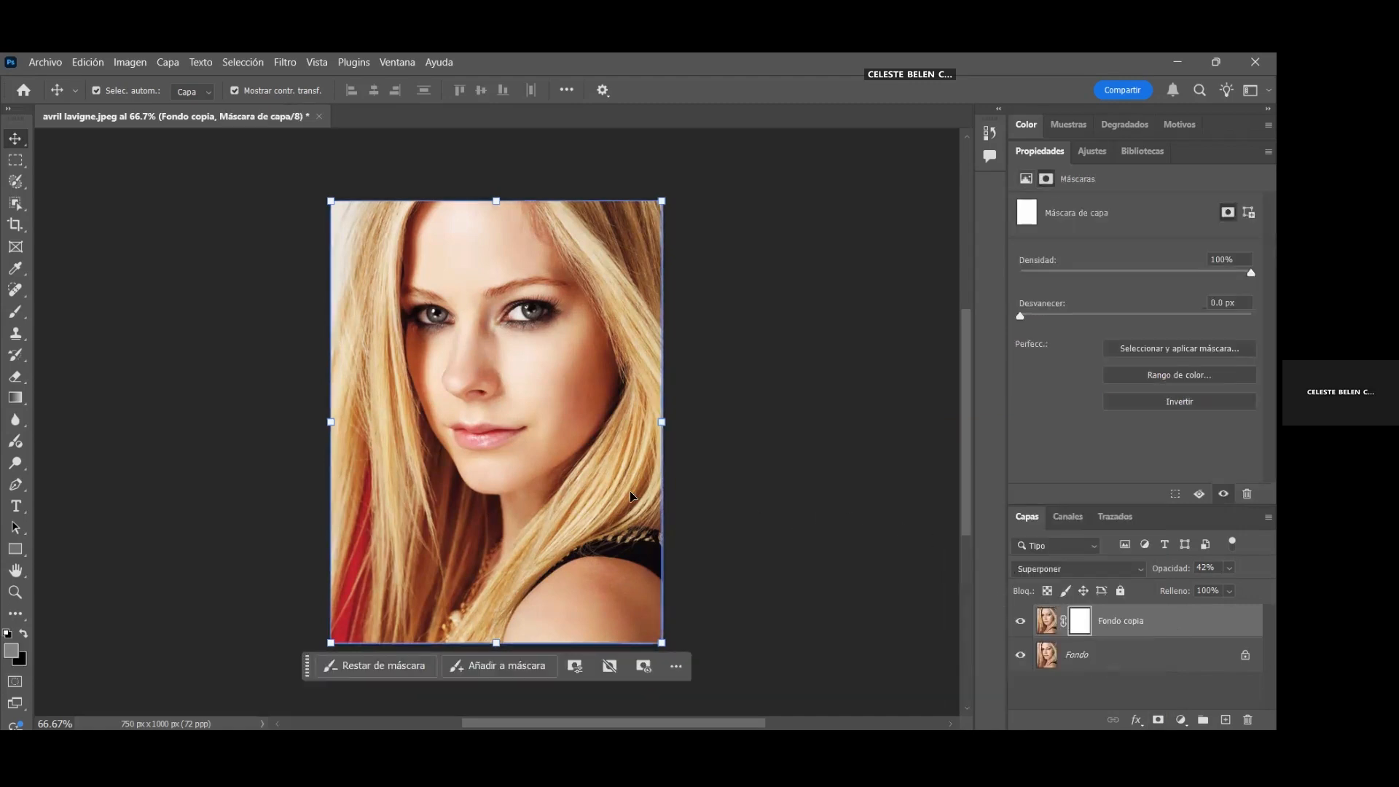
pyautogui.press('b')
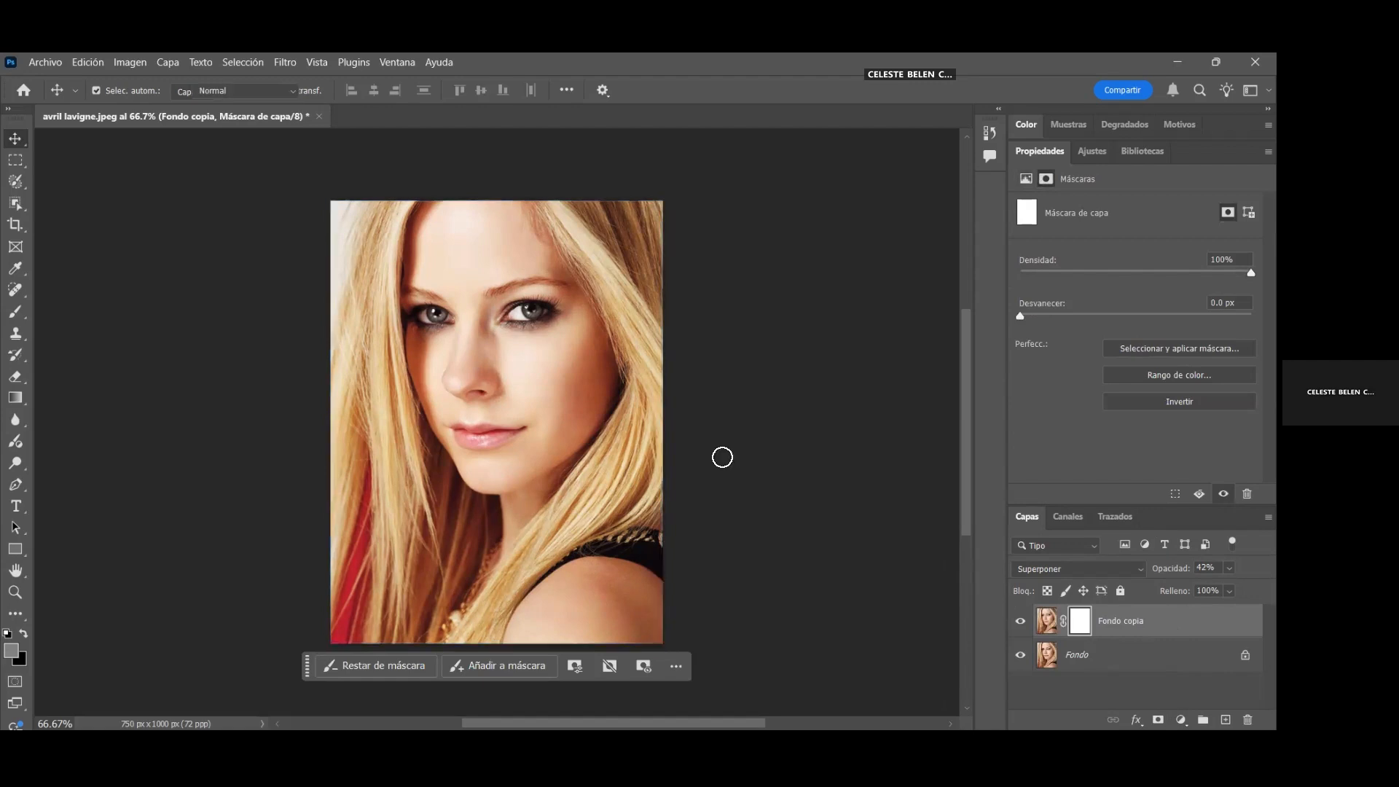
pyautogui.click(24, 634)
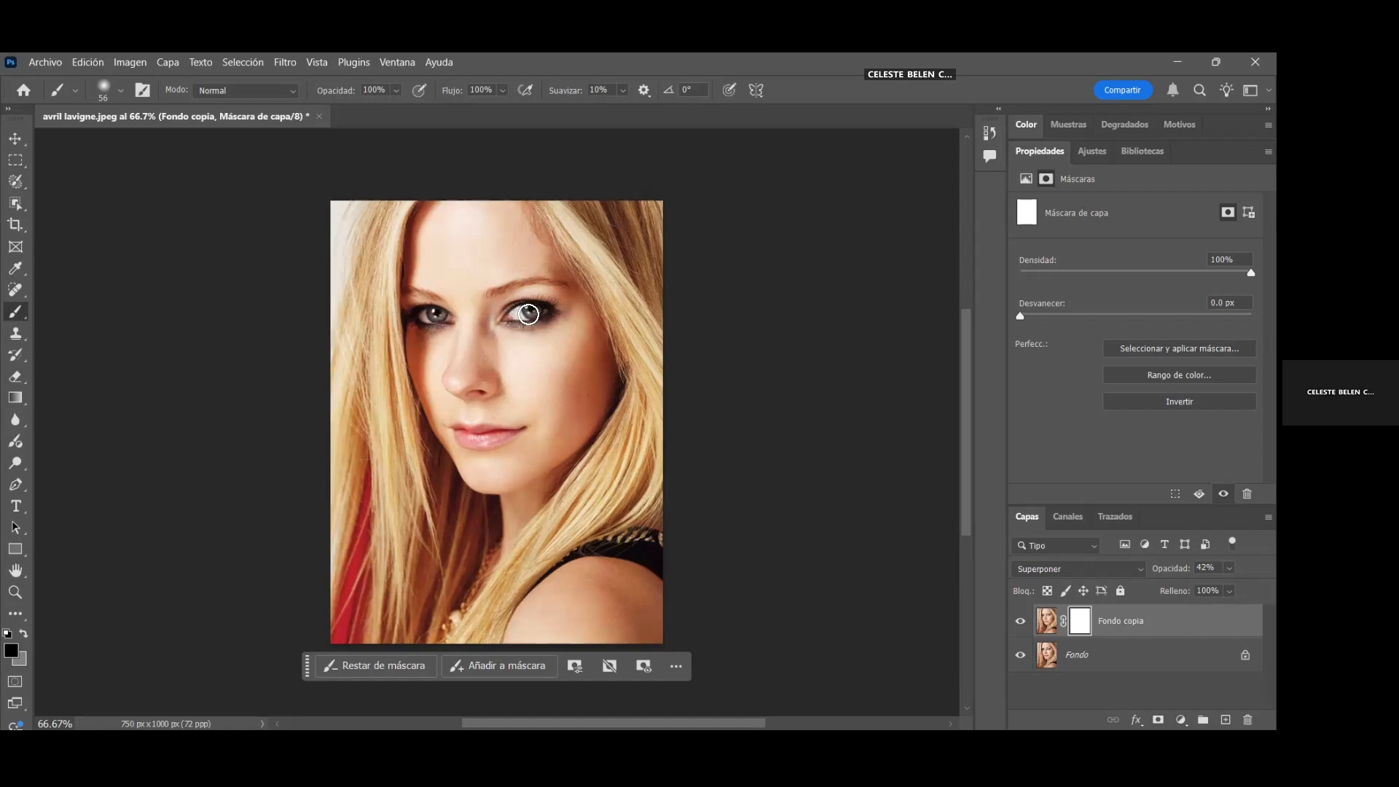
pyautogui.moveTo(562, 313); pyautogui.dragTo(497, 309)
# Set the background color to white and paint the mask white over the same eye to restore the overlay there
pyautogui.click(17, 661)
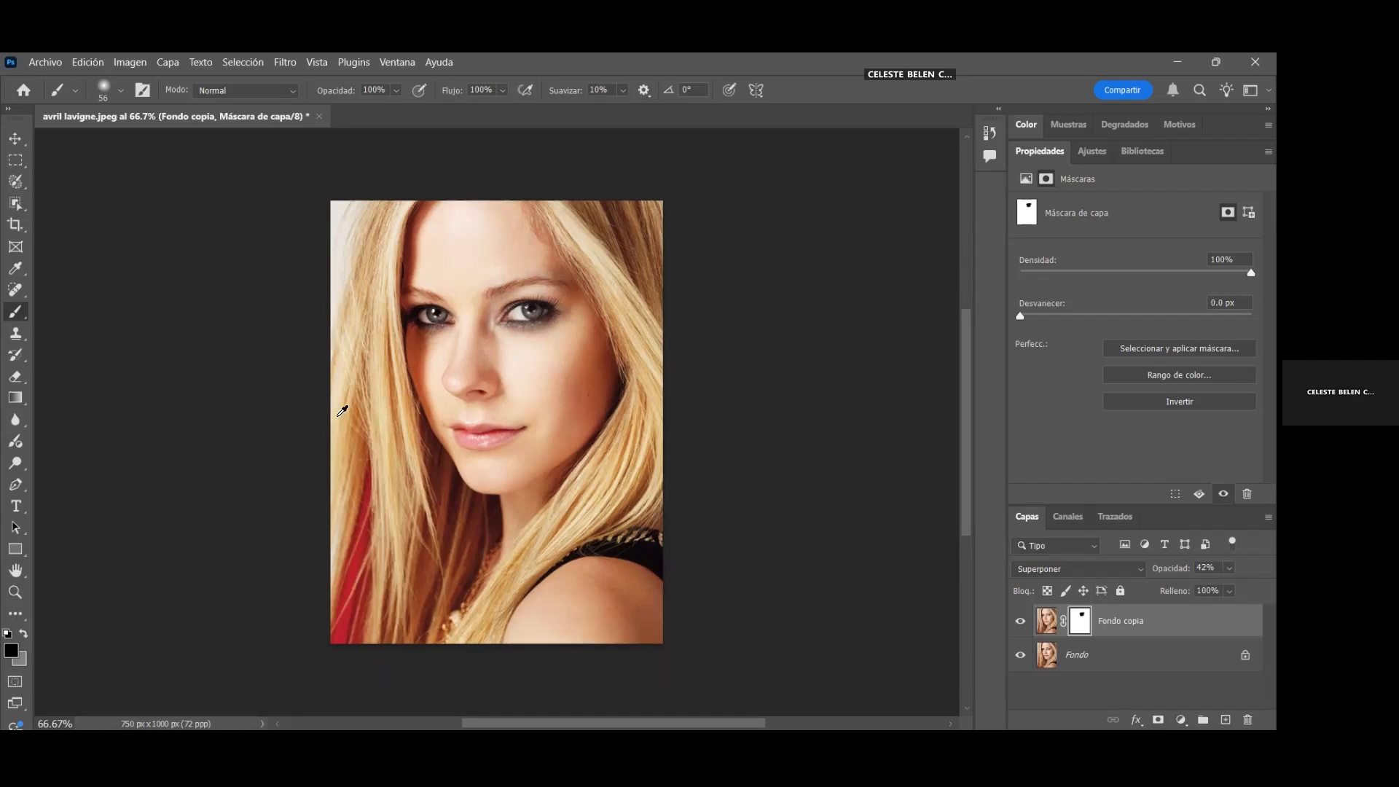
pyautogui.click(797, 183)
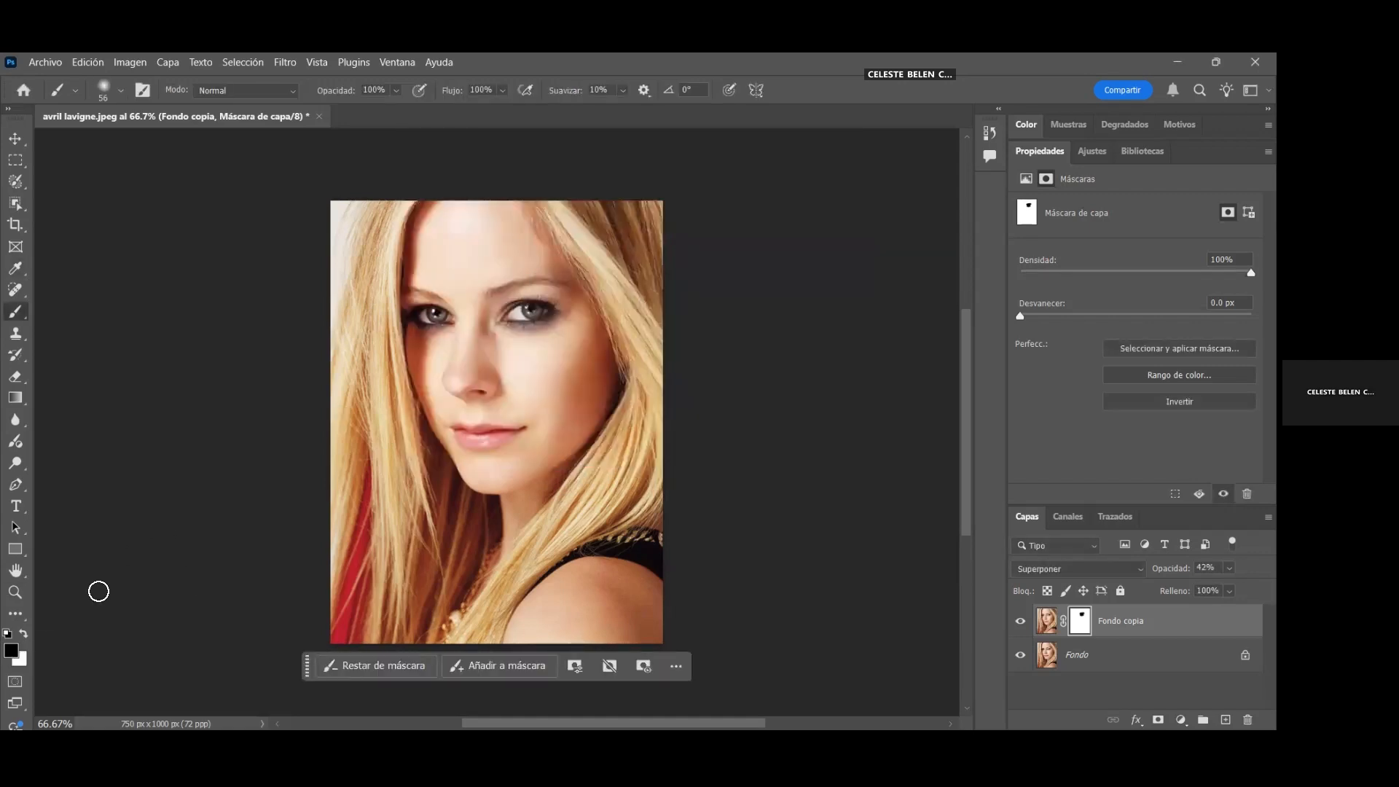
pyautogui.press('x')
pyautogui.moveTo(523, 321)
pyautogui.mouseDown()
pyautogui.moveTo(558, 300)
pyautogui.moveTo(570, 319)
pyautogui.moveTo(538, 326)
pyautogui.mouseUp()
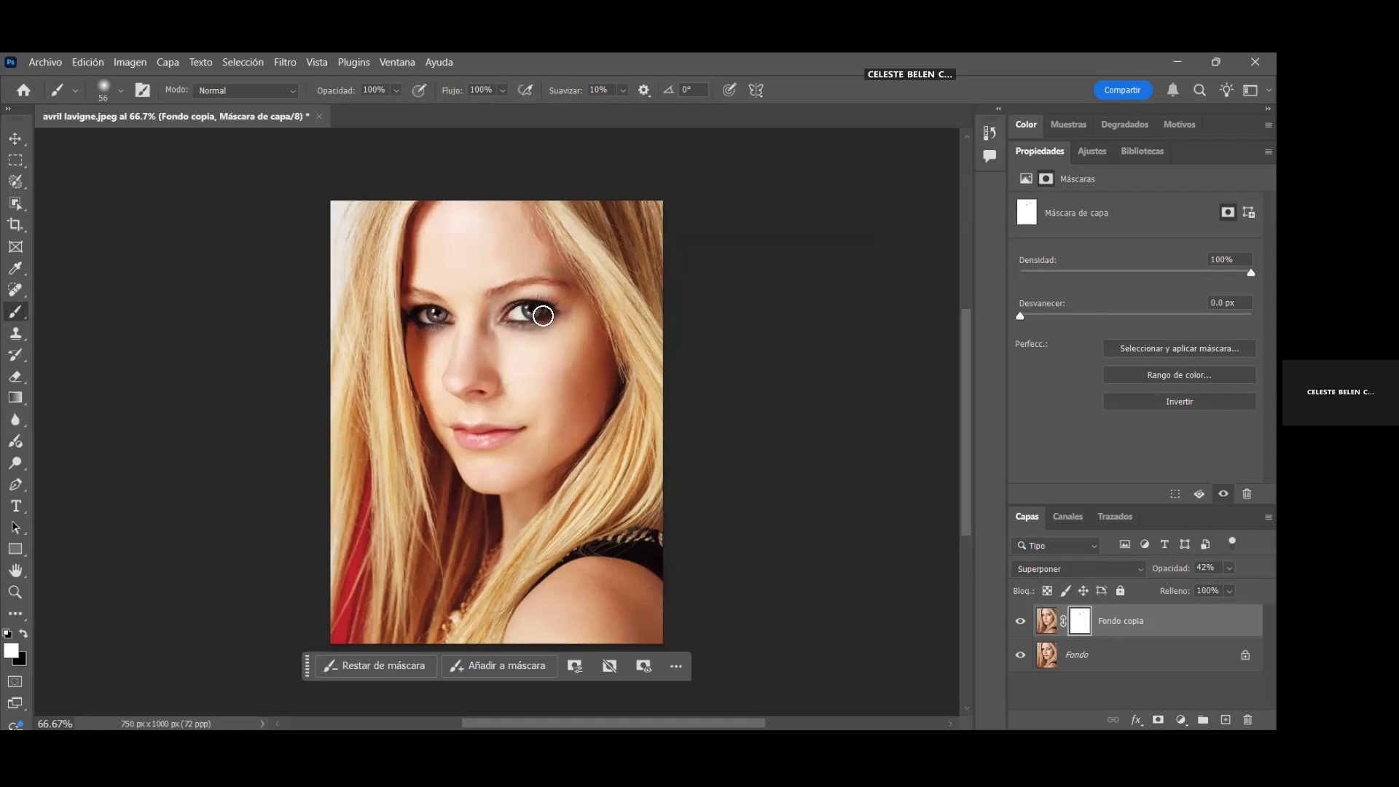
# Switch the brush back to black and paint the mask again between that eye and its eyebrow
pyautogui.press('x')
pyautogui.moveTo(561, 286)
pyautogui.mouseDown()
pyautogui.moveTo(542, 314)
pyautogui.moveTo(511, 326)
pyautogui.moveTo(541, 329)
pyautogui.moveTo(514, 316)
pyautogui.moveTo(553, 309)
pyautogui.mouseUp()
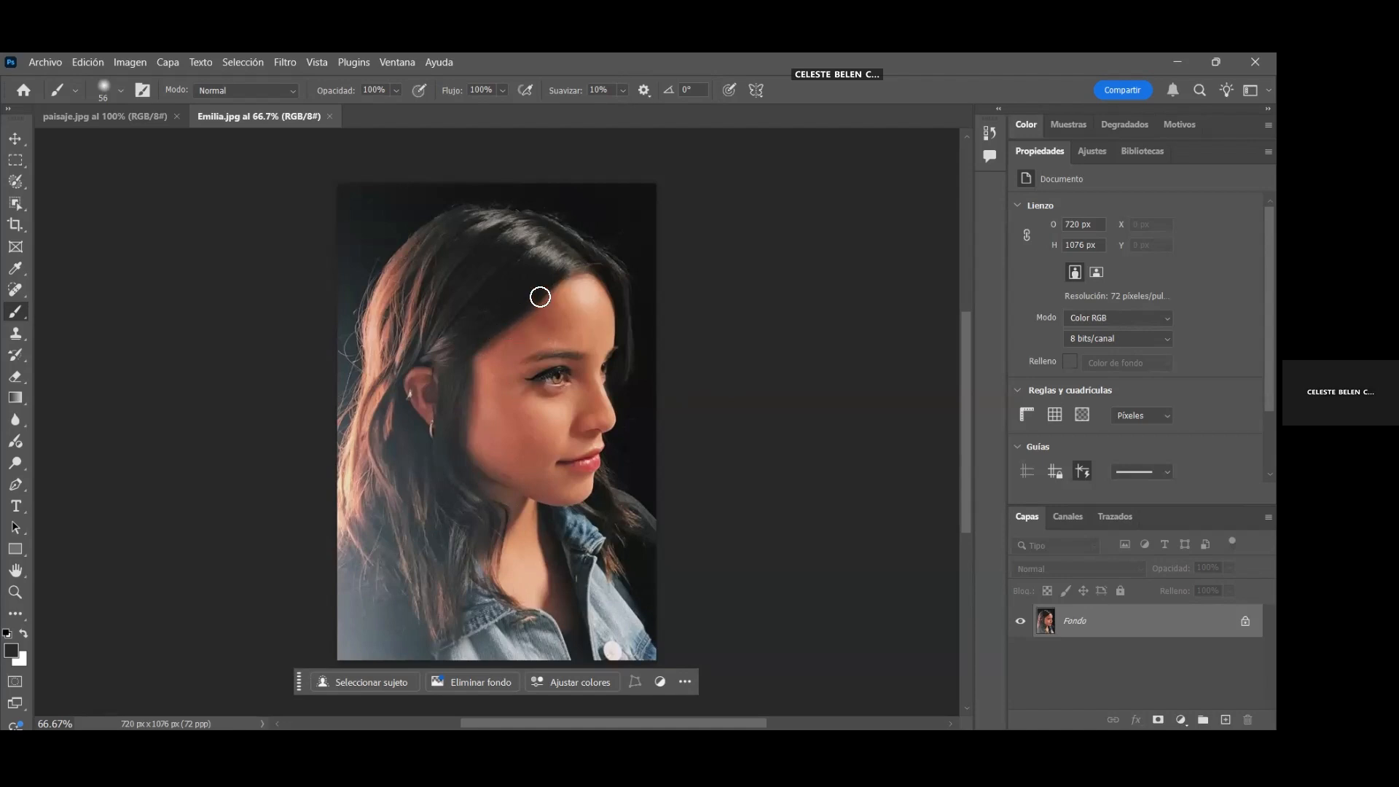
# Copy the paisaje.jpg cityscape into Emilia.jpg as a new layer above the portrait and minimize the paisaje.jpg window
pyautogui.click(98, 128)
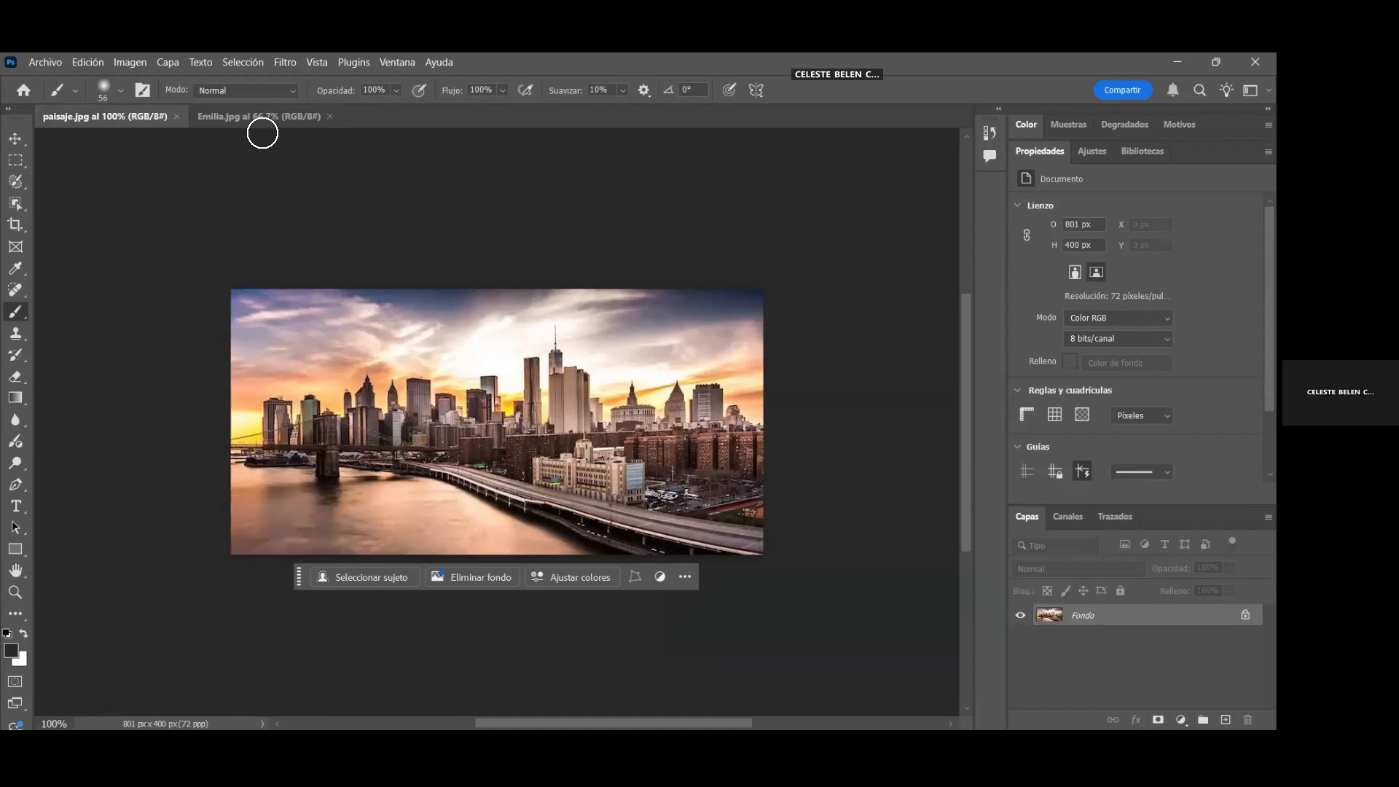
pyautogui.click(263, 129)
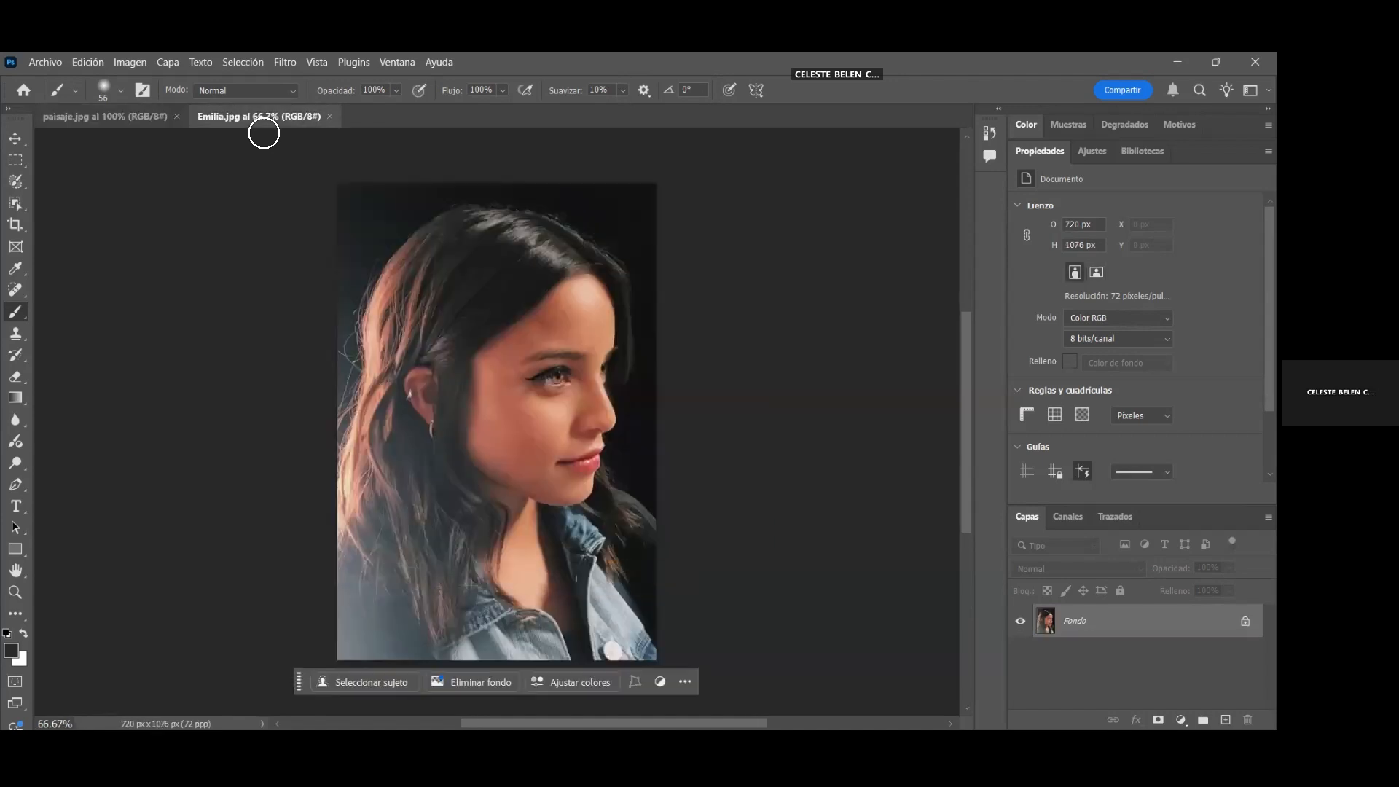
pyautogui.click(120, 116)
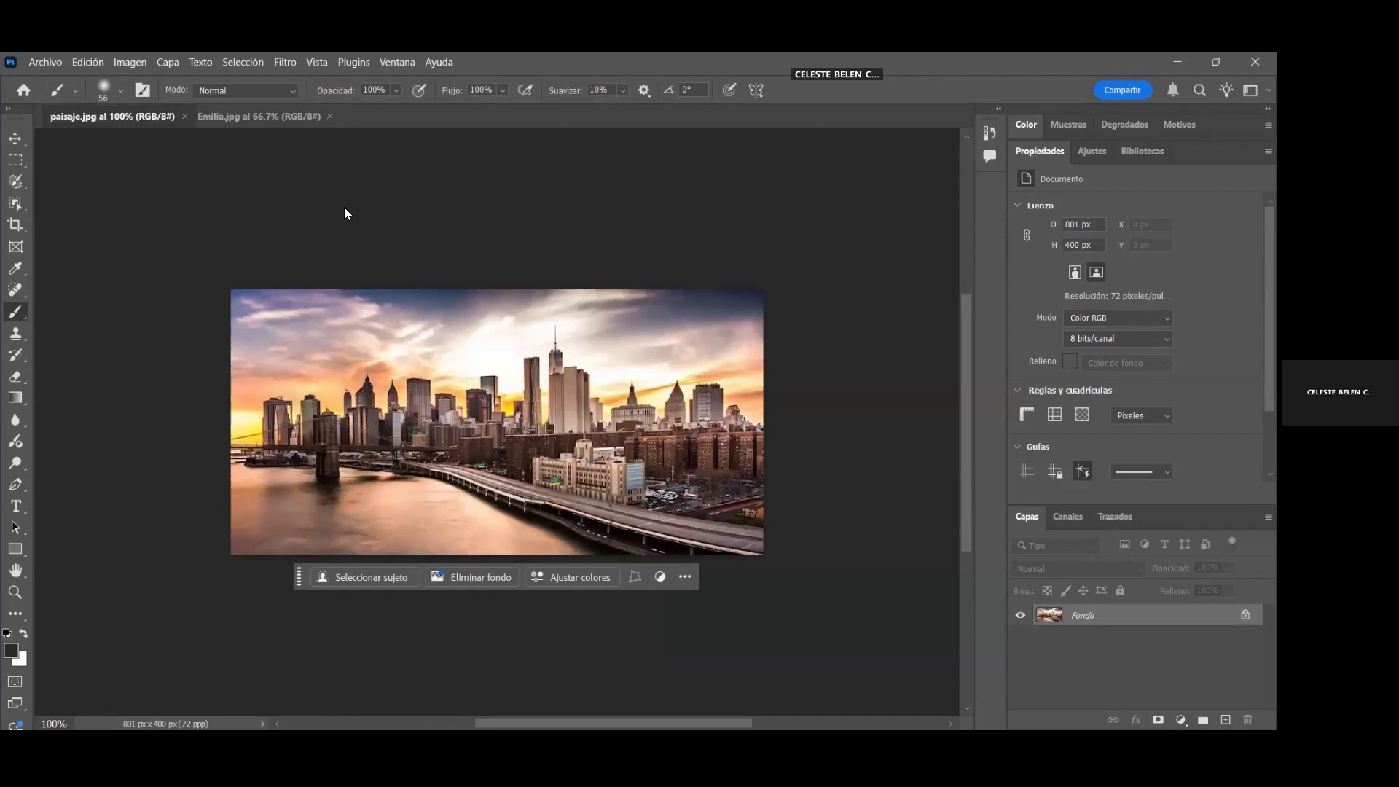
pyautogui.press('v')
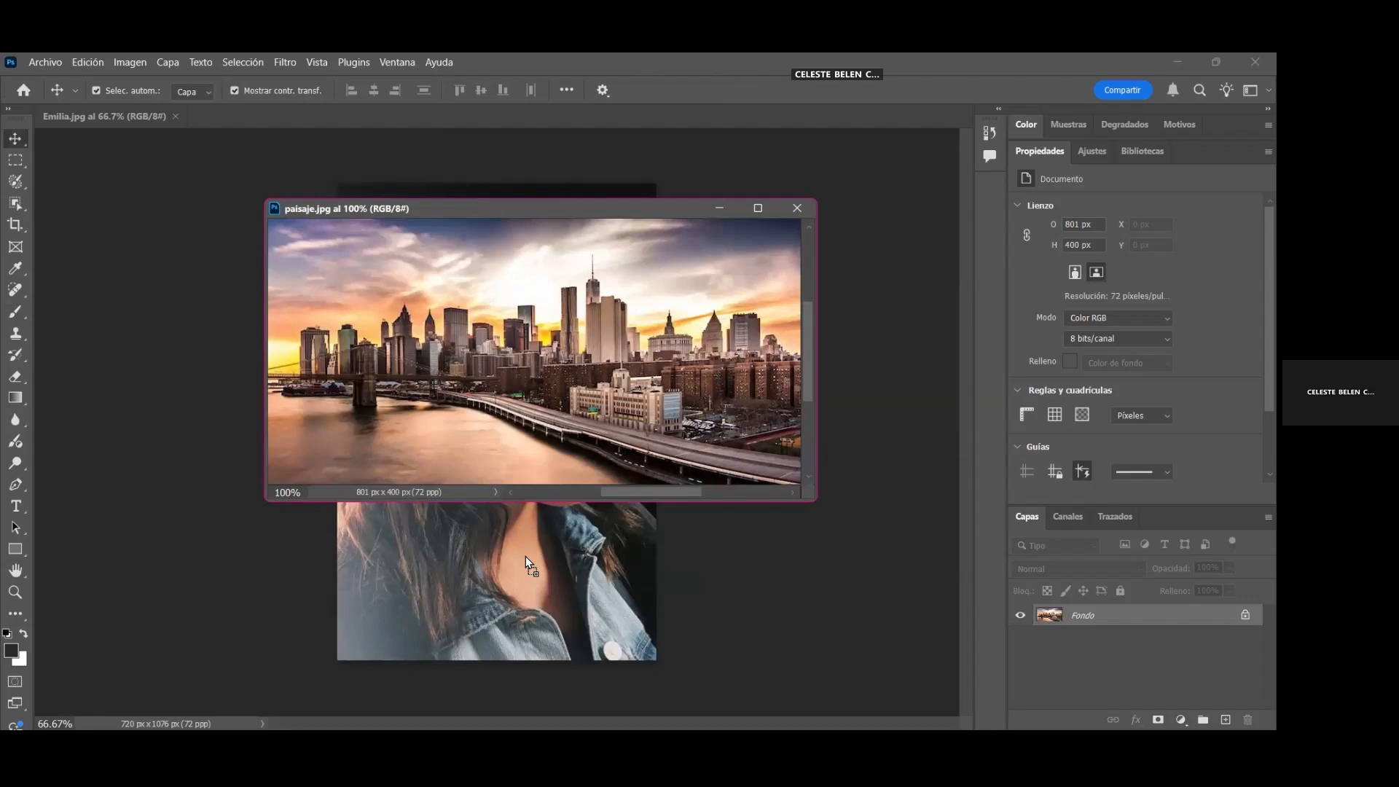
pyautogui.moveTo(526, 556); pyautogui.dragTo(526, 557)
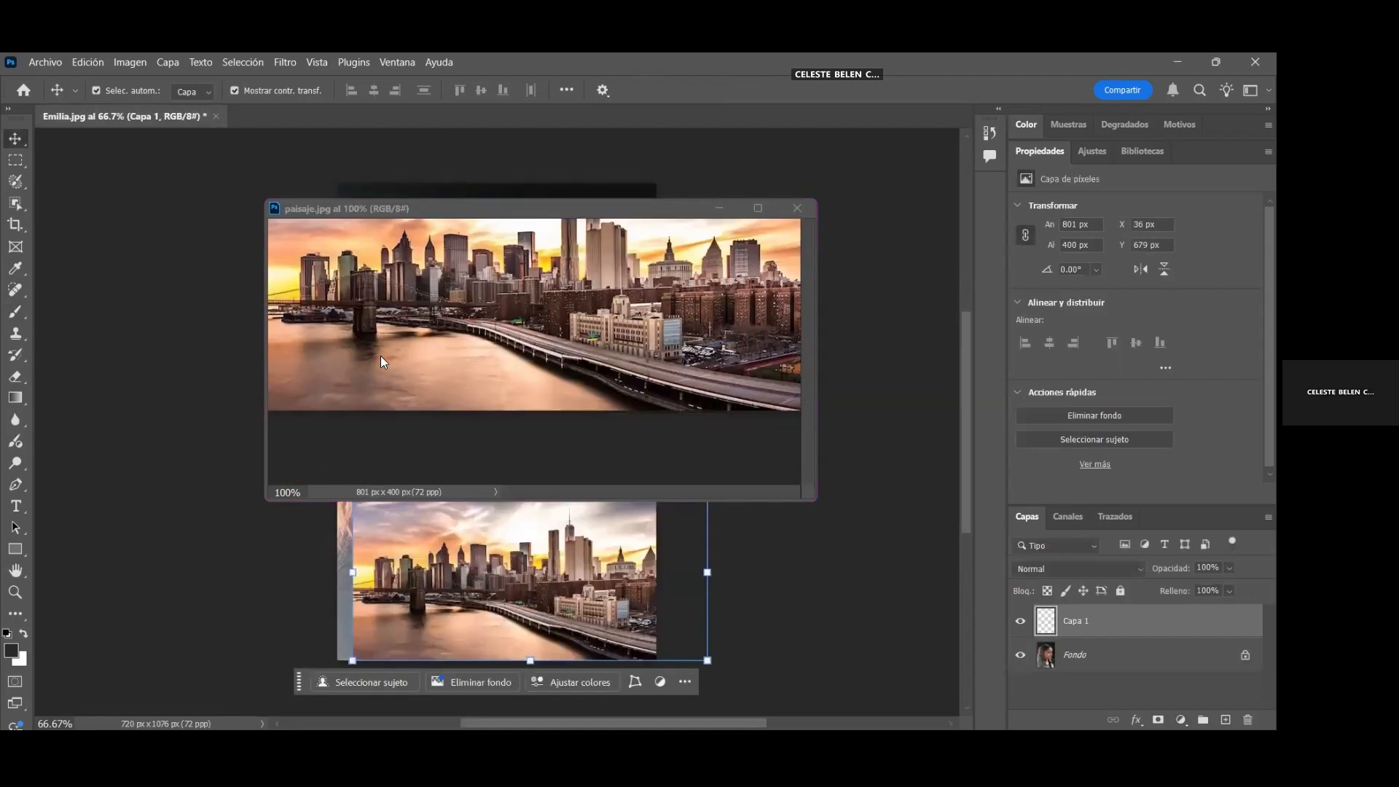
pyautogui.click(720, 209)
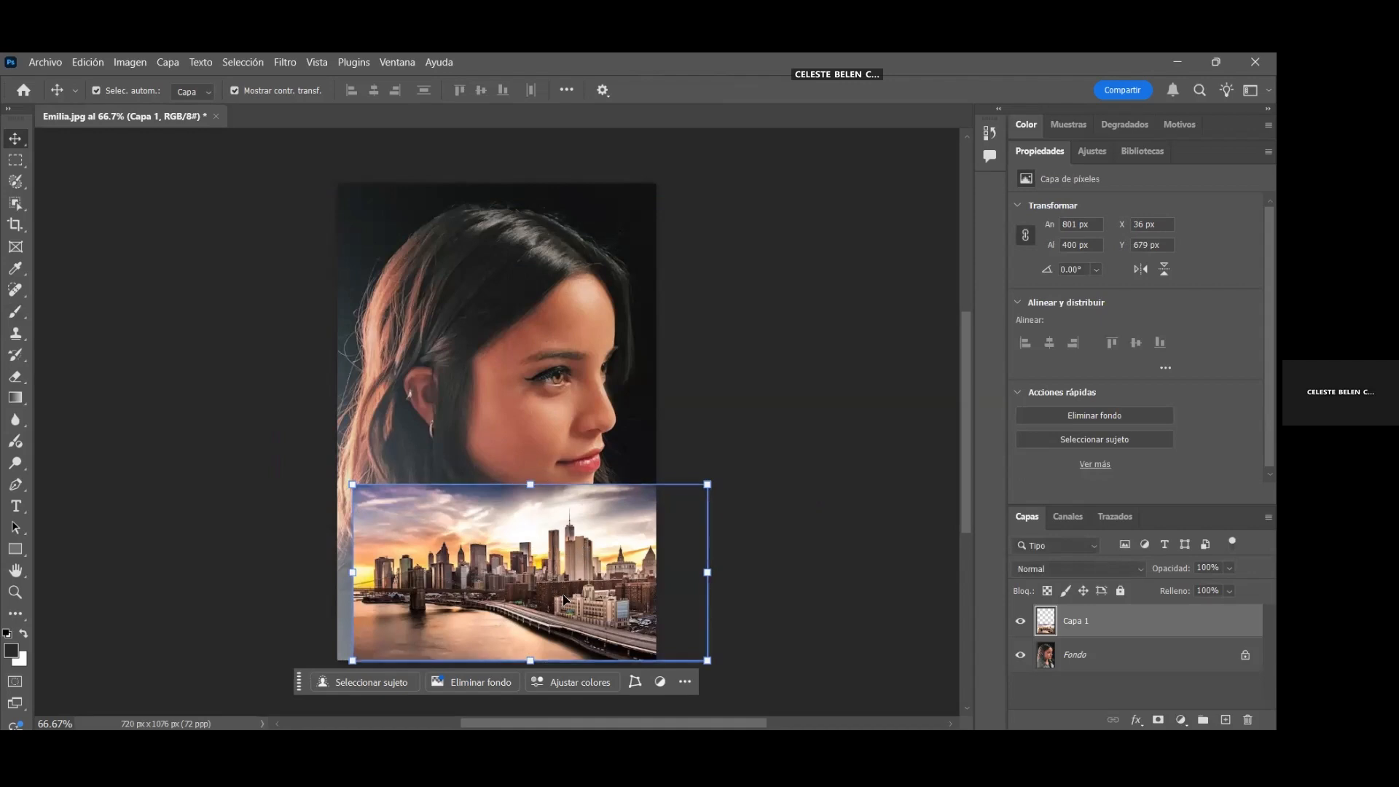
# Move and proportionally enlarge the cityscape layer to about 270% so that it covers the whole portrait canvas
pyautogui.moveTo(539, 571); pyautogui.dragTo(539, 572)
pyautogui.moveTo(482, 477); pyautogui.dragTo(796, 326)
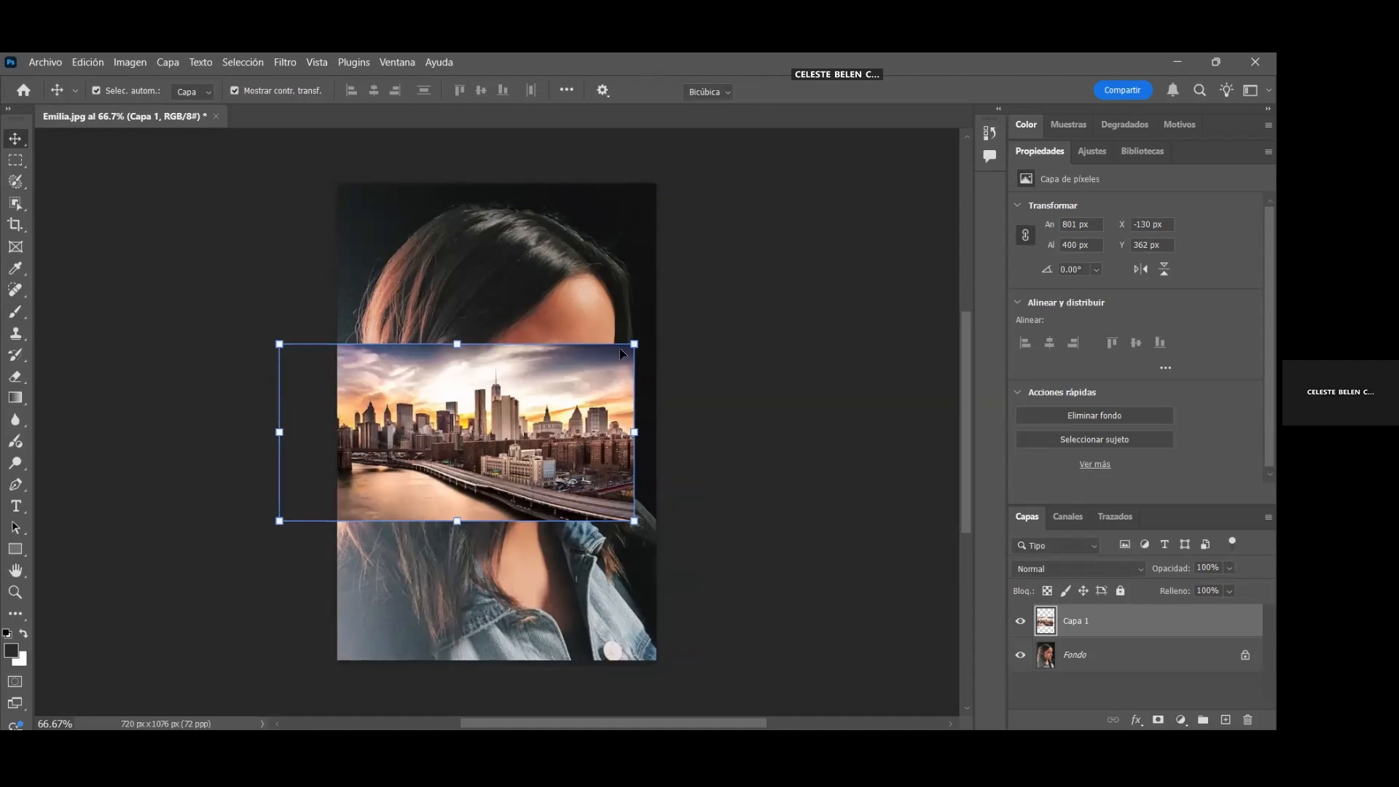
pyautogui.moveTo(728, 507); pyautogui.dragTo(728, 514)
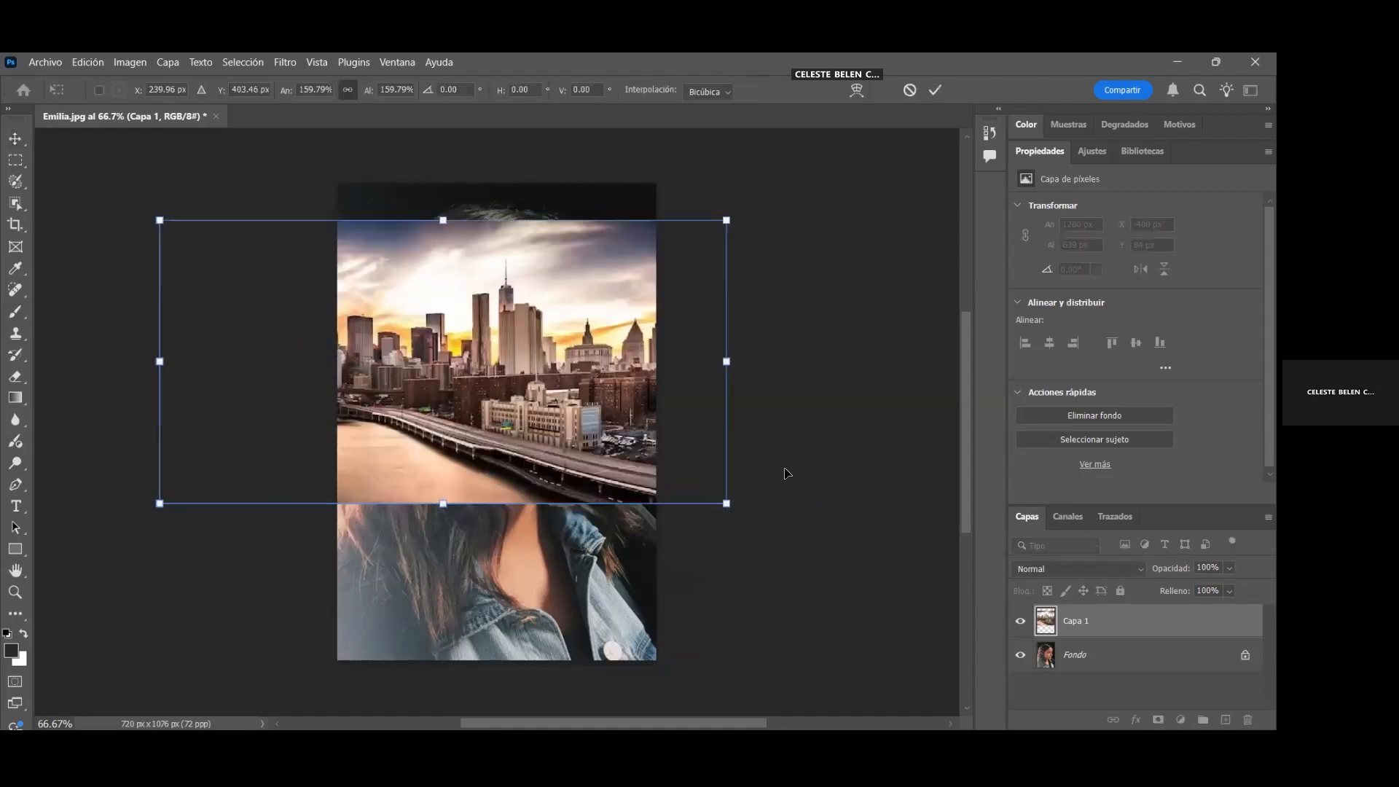
pyautogui.moveTo(787, 474); pyautogui.dragTo(959, 484)
pyautogui.scroll(3, 613, 379)
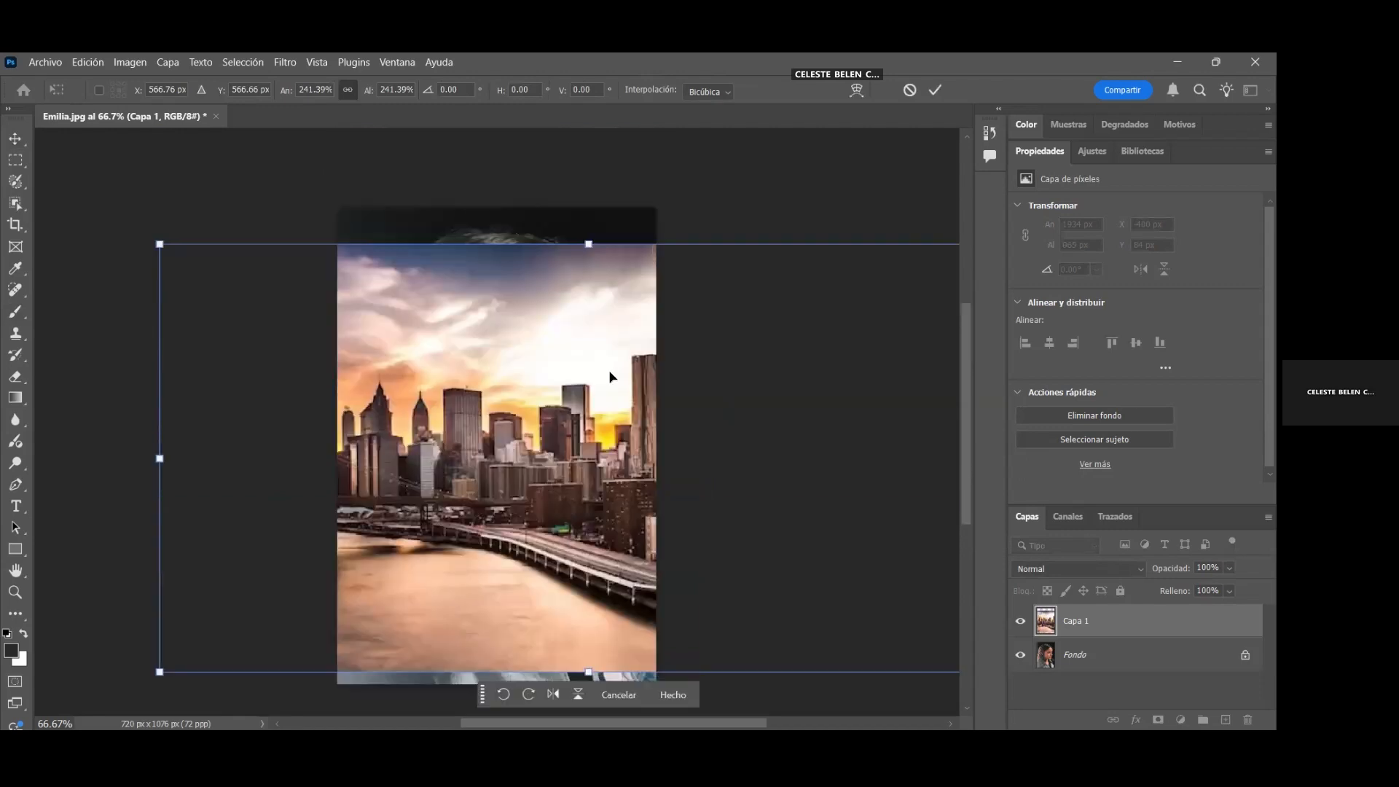
pyautogui.moveTo(409, 317); pyautogui.dragTo(183, 281)
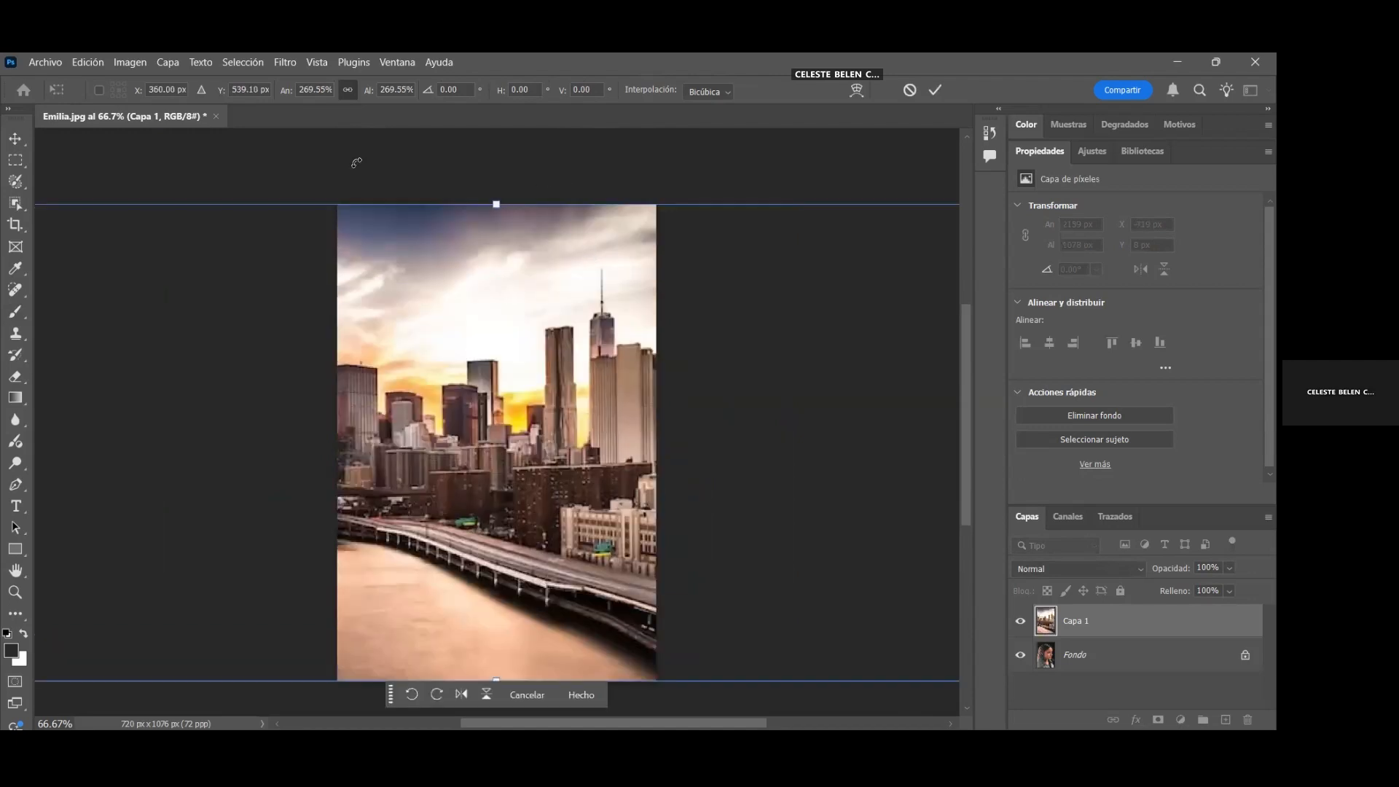
pyautogui.click(15, 138)
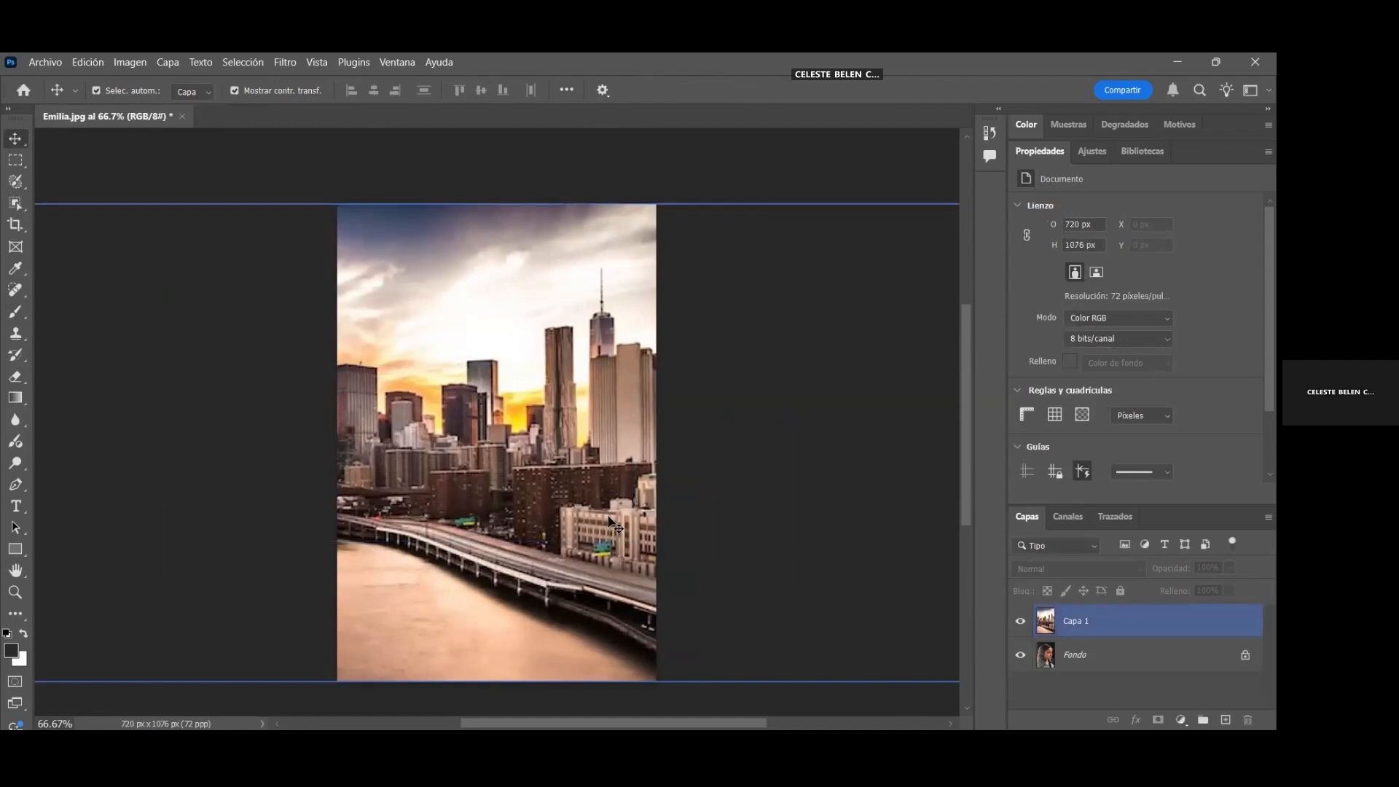
# Select the Capa 1 cityscape layer and set its blending mode to Aclarar
pyautogui.click(1111, 665)
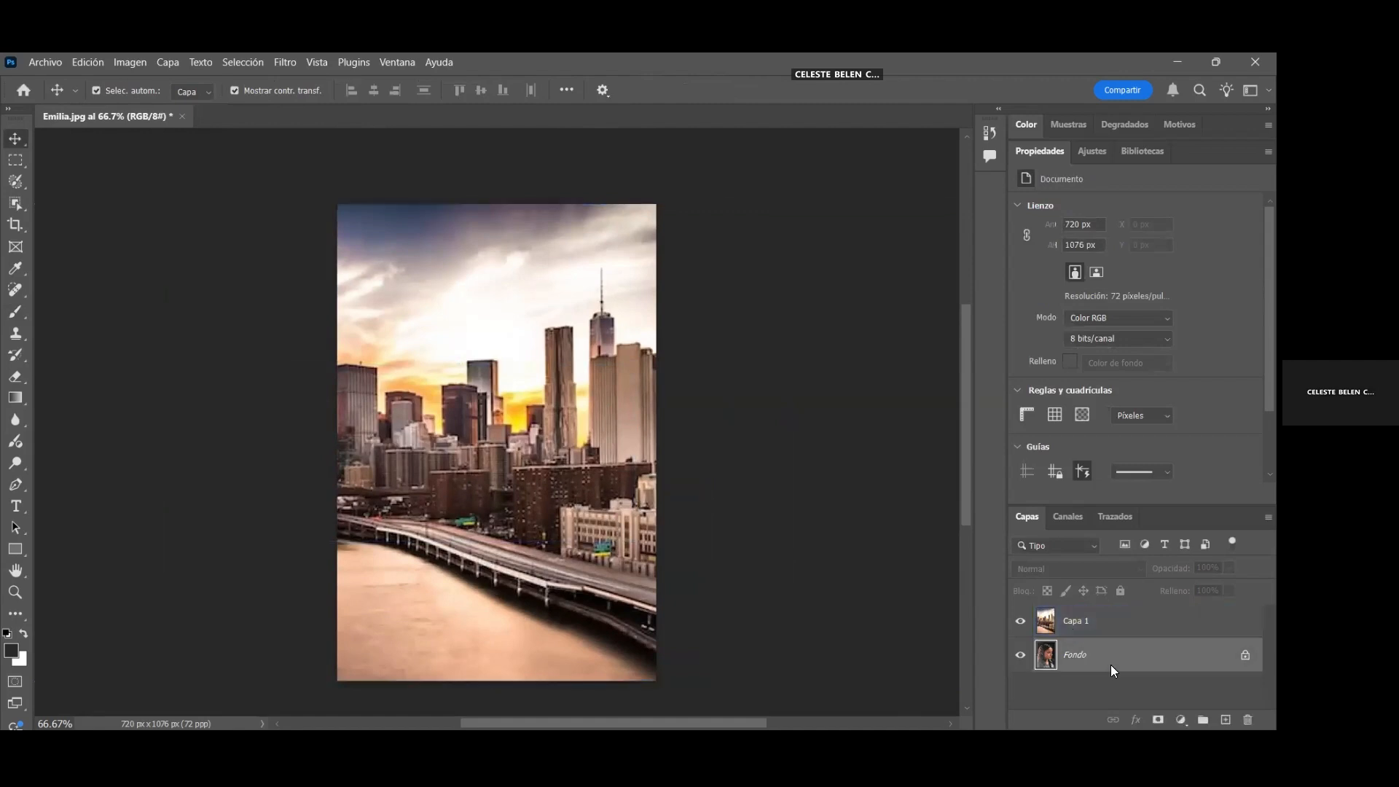
pyautogui.doubleClick(1089, 624)
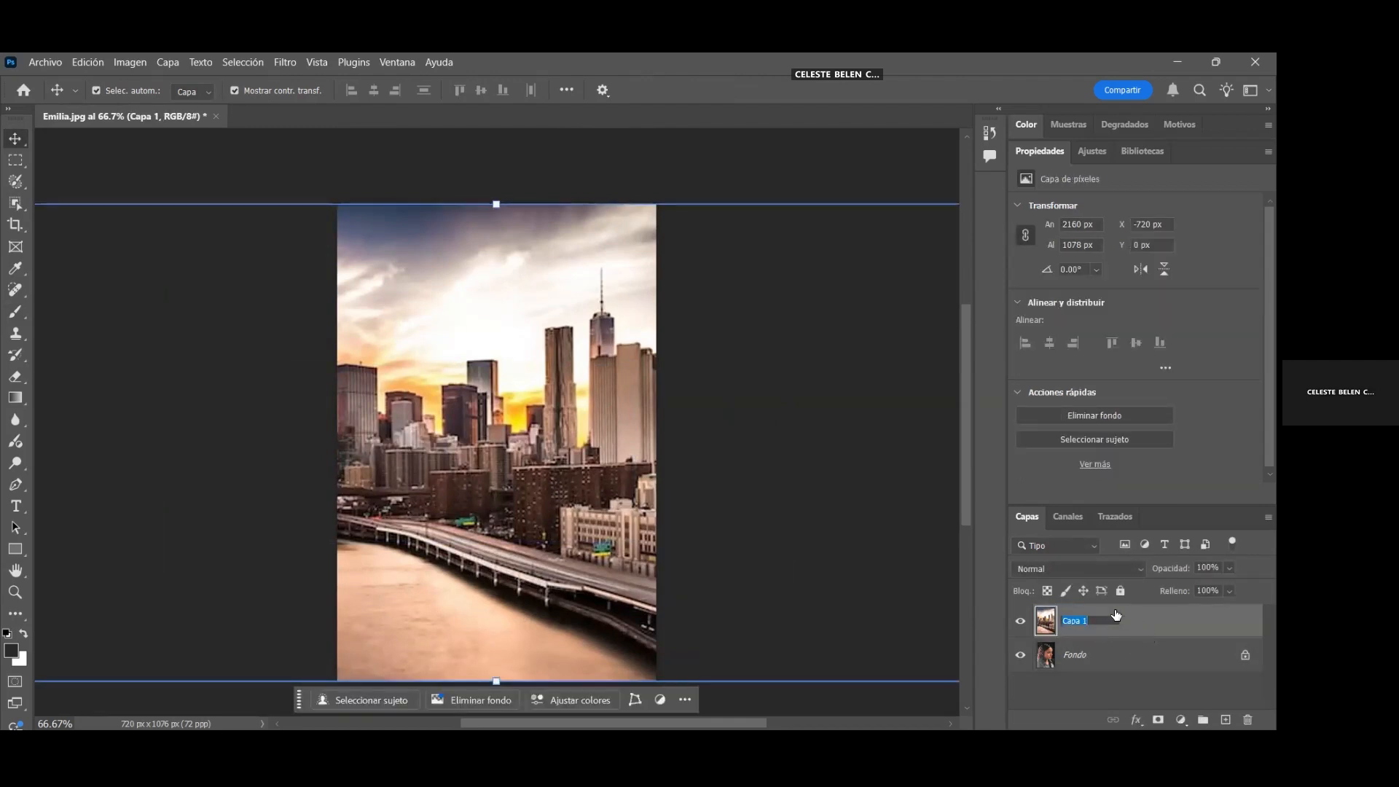
pyautogui.press('Return')
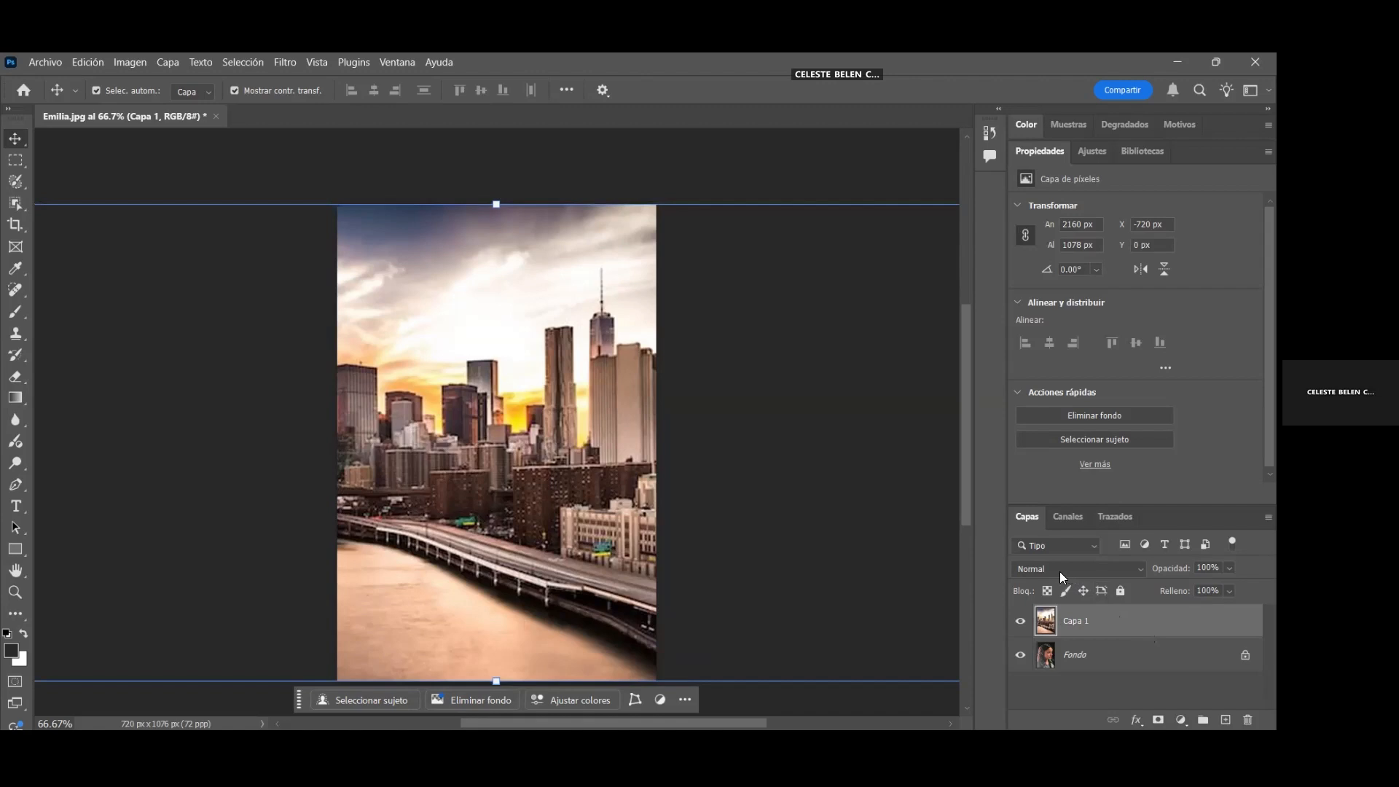
pyautogui.click(1057, 572)
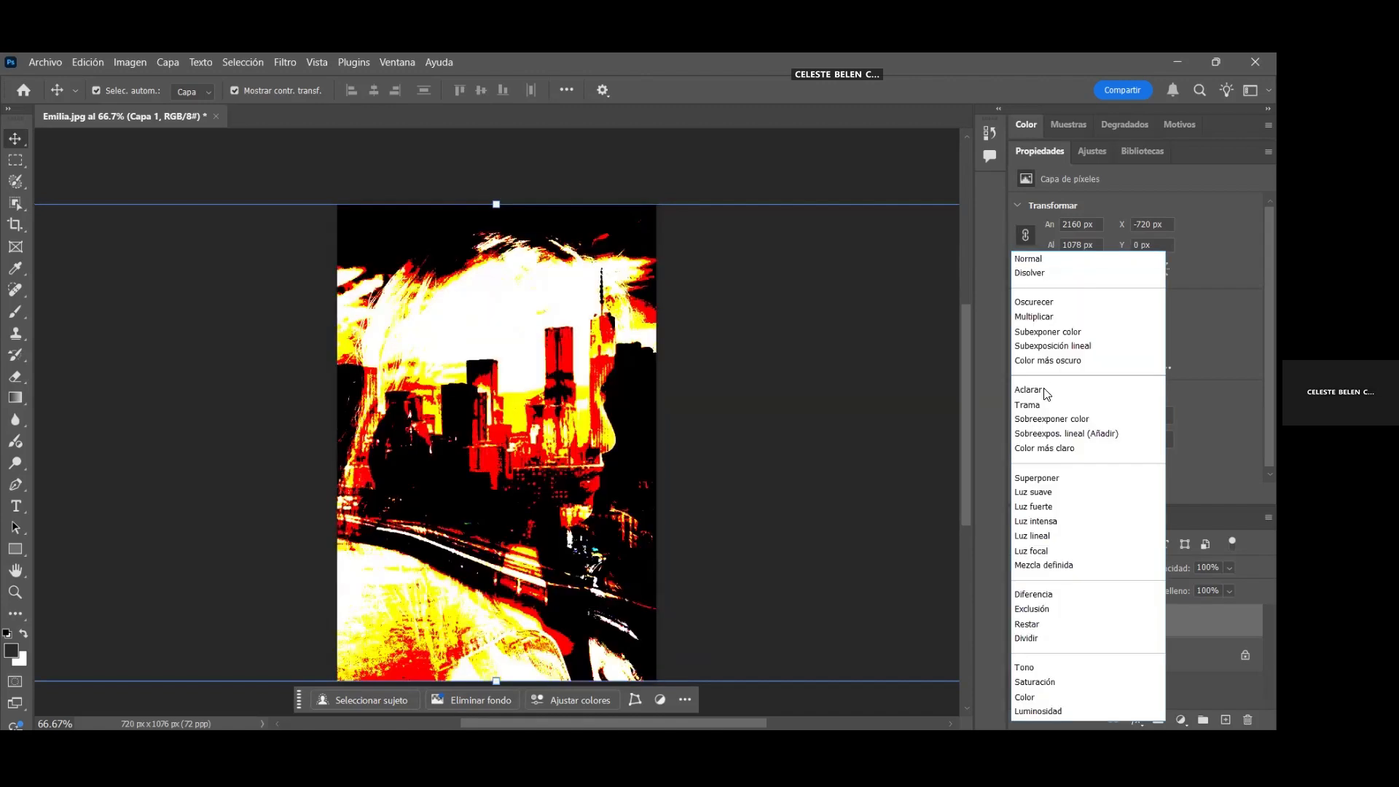
pyautogui.click(1045, 392)
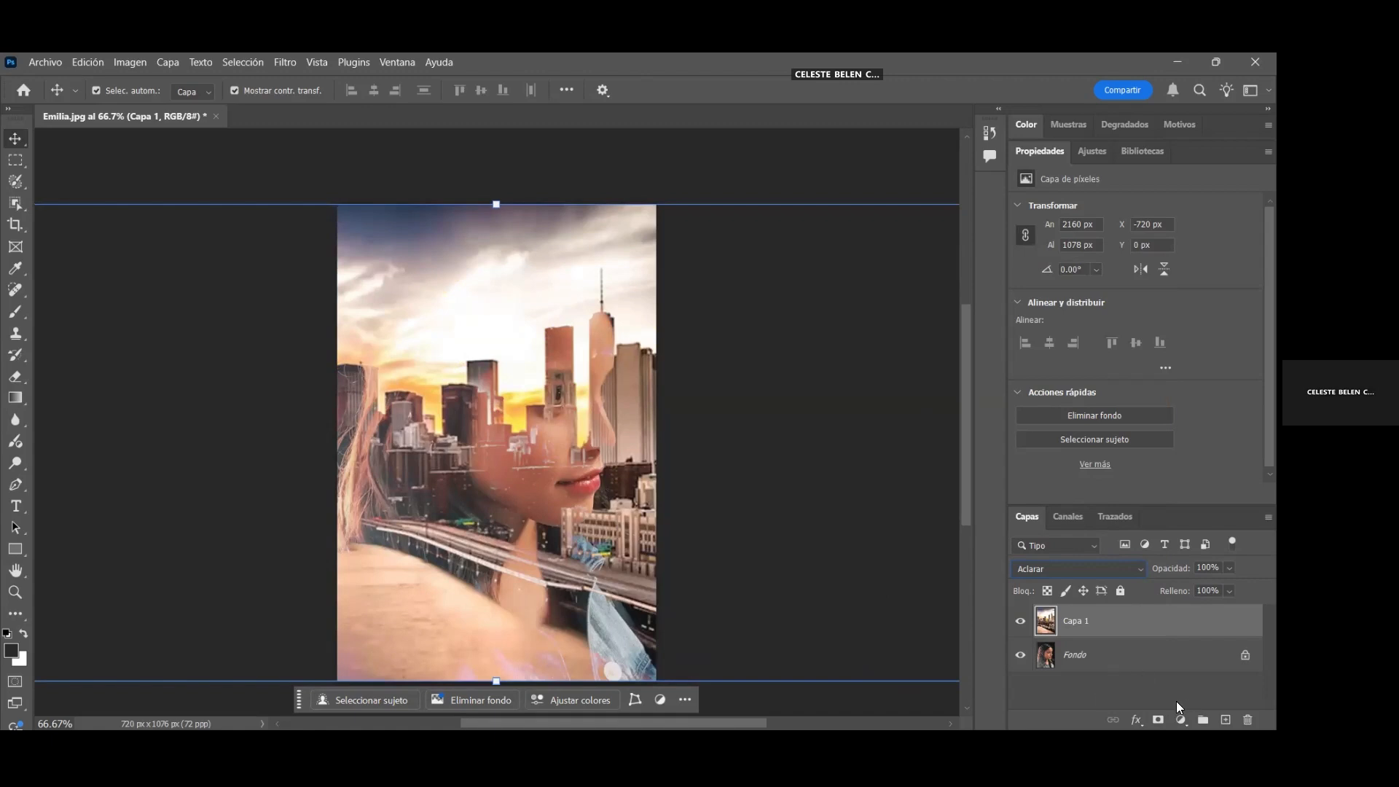
# Add a layer mask to Capa 1 and paint it black over the woman's face, hair and neck to hide the cityscape there
pyautogui.click(1158, 720)
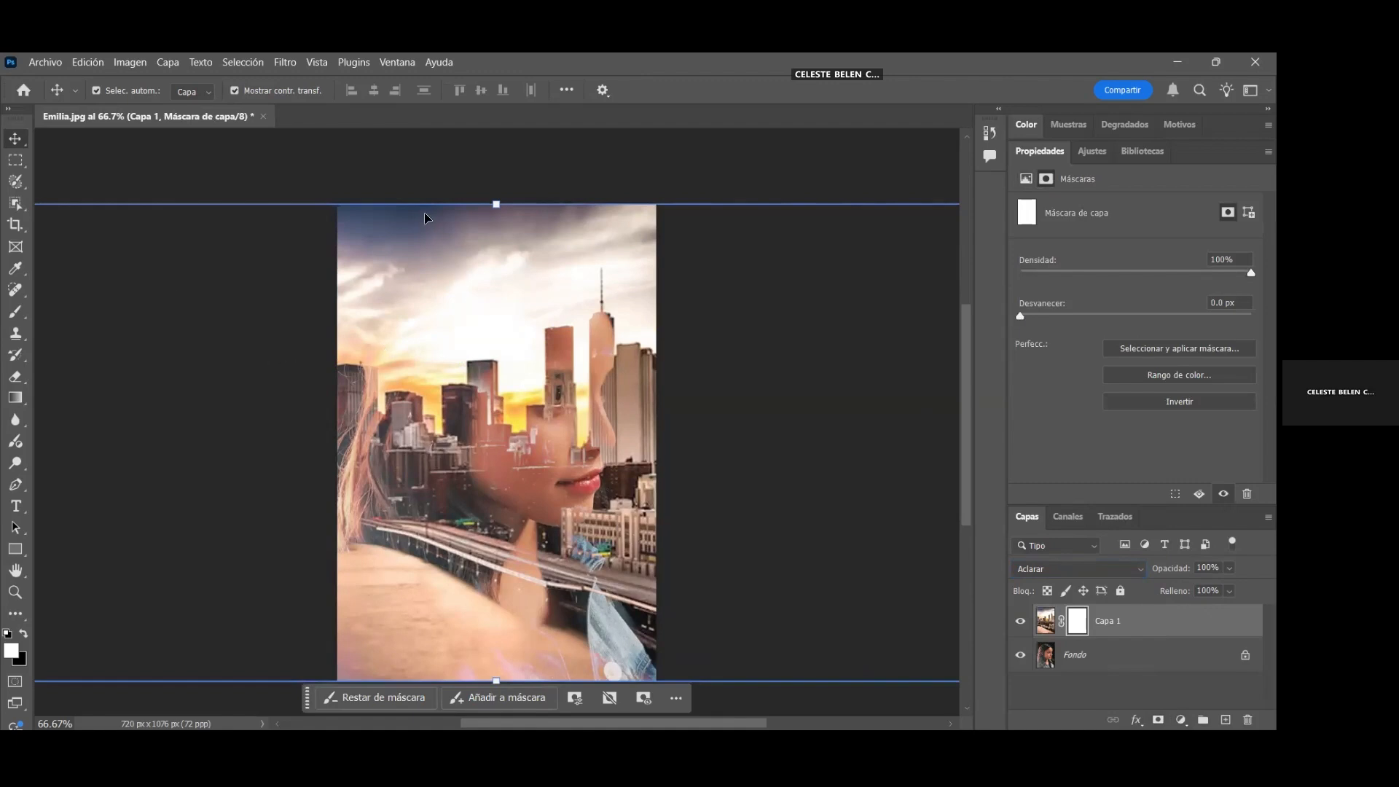
pyautogui.press('b')
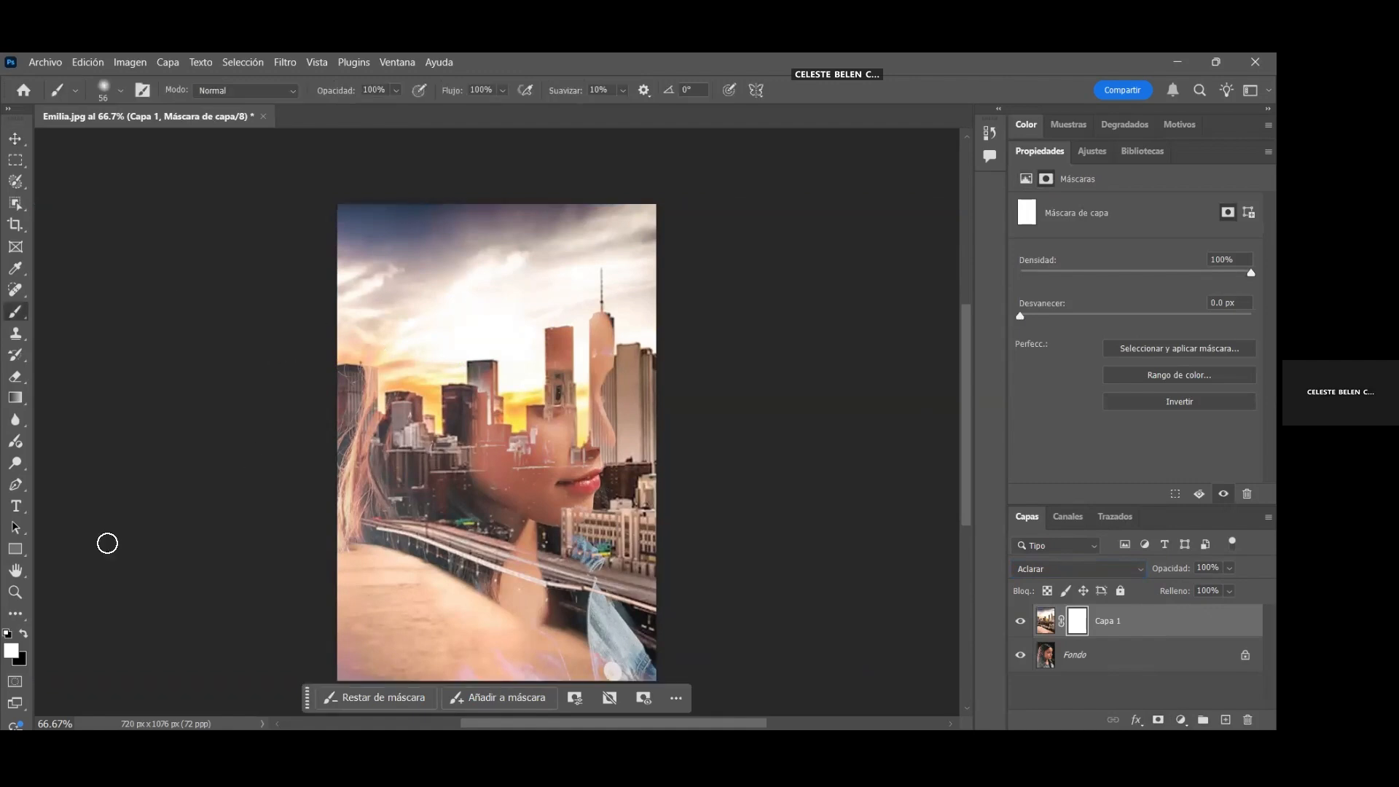
pyautogui.press('x')
pyautogui.moveTo(534, 372)
pyautogui.mouseDown()
pyautogui.moveTo(559, 351)
pyautogui.moveTo(554, 416)
pyautogui.moveTo(578, 349)
pyautogui.moveTo(566, 347)
pyautogui.moveTo(597, 327)
pyautogui.moveTo(573, 486)
pyautogui.moveTo(578, 438)
pyautogui.moveTo(606, 430)
pyautogui.moveTo(604, 449)
pyautogui.moveTo(584, 495)
pyautogui.moveTo(515, 423)
pyautogui.moveTo(492, 457)
pyautogui.moveTo(516, 454)
pyautogui.moveTo(507, 416)
pyautogui.moveTo(552, 364)
pyautogui.moveTo(542, 403)
pyautogui.moveTo(576, 379)
pyautogui.moveTo(590, 314)
pyautogui.moveTo(605, 315)
pyautogui.moveTo(578, 287)
pyautogui.moveTo(592, 287)
pyautogui.moveTo(541, 266)
pyautogui.moveTo(451, 321)
pyautogui.moveTo(489, 249)
pyautogui.moveTo(411, 347)
pyautogui.moveTo(461, 320)
pyautogui.moveTo(460, 282)
pyautogui.moveTo(522, 242)
pyautogui.moveTo(546, 280)
pyautogui.moveTo(422, 470)
pyautogui.moveTo(467, 471)
pyautogui.moveTo(508, 393)
pyautogui.moveTo(486, 462)
pyautogui.moveTo(527, 365)
pyautogui.moveTo(547, 489)
pyautogui.moveTo(533, 436)
pyautogui.moveTo(418, 460)
pyautogui.moveTo(404, 492)
pyautogui.moveTo(381, 443)
pyautogui.moveTo(359, 479)
pyautogui.moveTo(405, 302)
pyautogui.moveTo(447, 286)
pyautogui.moveTo(438, 243)
pyautogui.moveTo(460, 277)
pyautogui.moveTo(497, 247)
pyautogui.moveTo(583, 297)
pyautogui.moveTo(608, 333)
pyautogui.moveTo(446, 289)
pyautogui.moveTo(430, 269)
pyautogui.moveTo(387, 287)
pyautogui.moveTo(403, 456)
pyautogui.moveTo(474, 373)
pyautogui.moveTo(498, 466)
pyautogui.moveTo(400, 507)
pyautogui.moveTo(476, 533)
pyautogui.moveTo(452, 391)
pyautogui.moveTo(548, 453)
pyautogui.moveTo(562, 587)
pyautogui.moveTo(594, 579)
pyautogui.moveTo(564, 545)
pyautogui.mouseUp()
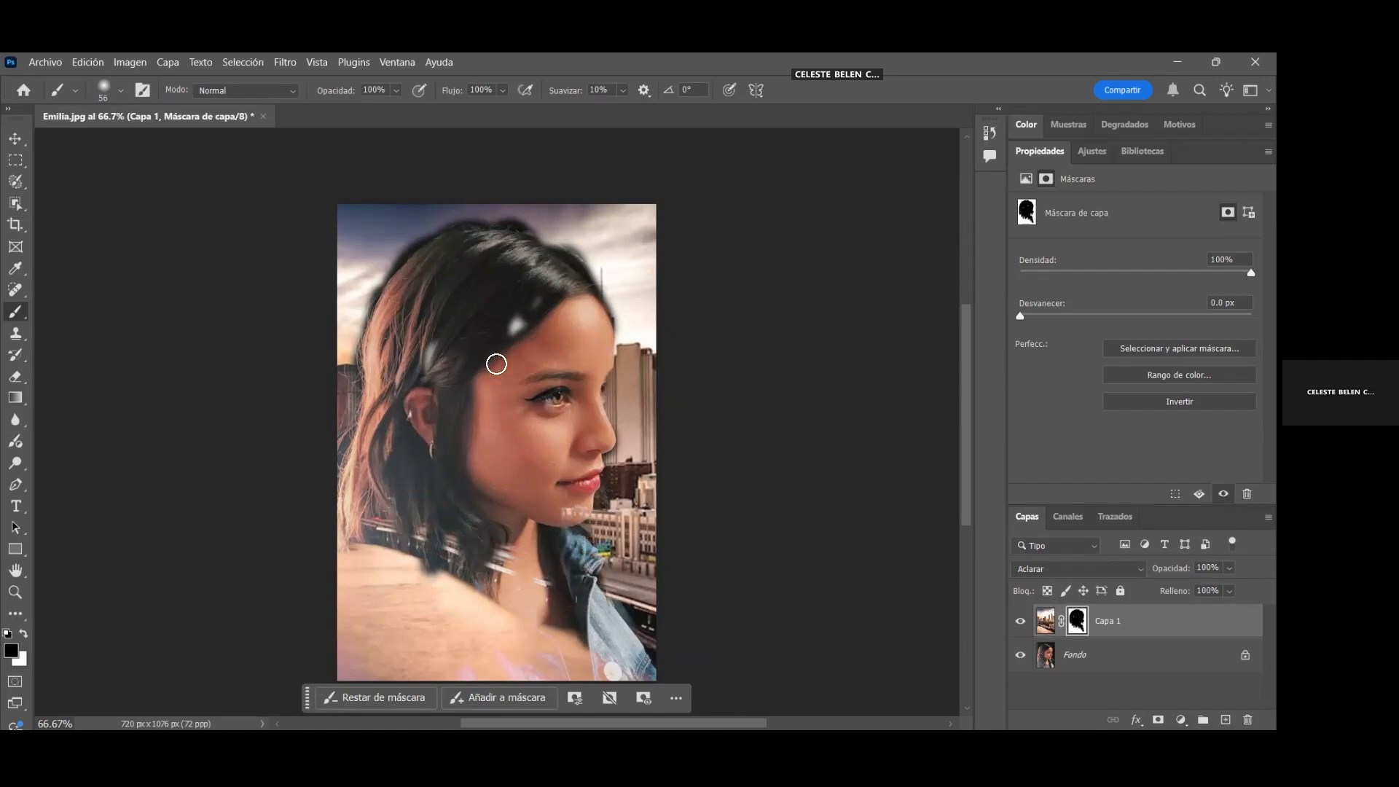
pyautogui.moveTo(494, 362)
pyautogui.mouseDown()
pyautogui.moveTo(509, 336)
pyautogui.moveTo(396, 467)
pyautogui.moveTo(421, 391)
pyautogui.moveTo(435, 393)
pyautogui.moveTo(413, 406)
pyautogui.moveTo(421, 435)
pyautogui.moveTo(448, 368)
pyautogui.moveTo(432, 472)
pyautogui.mouseUp()
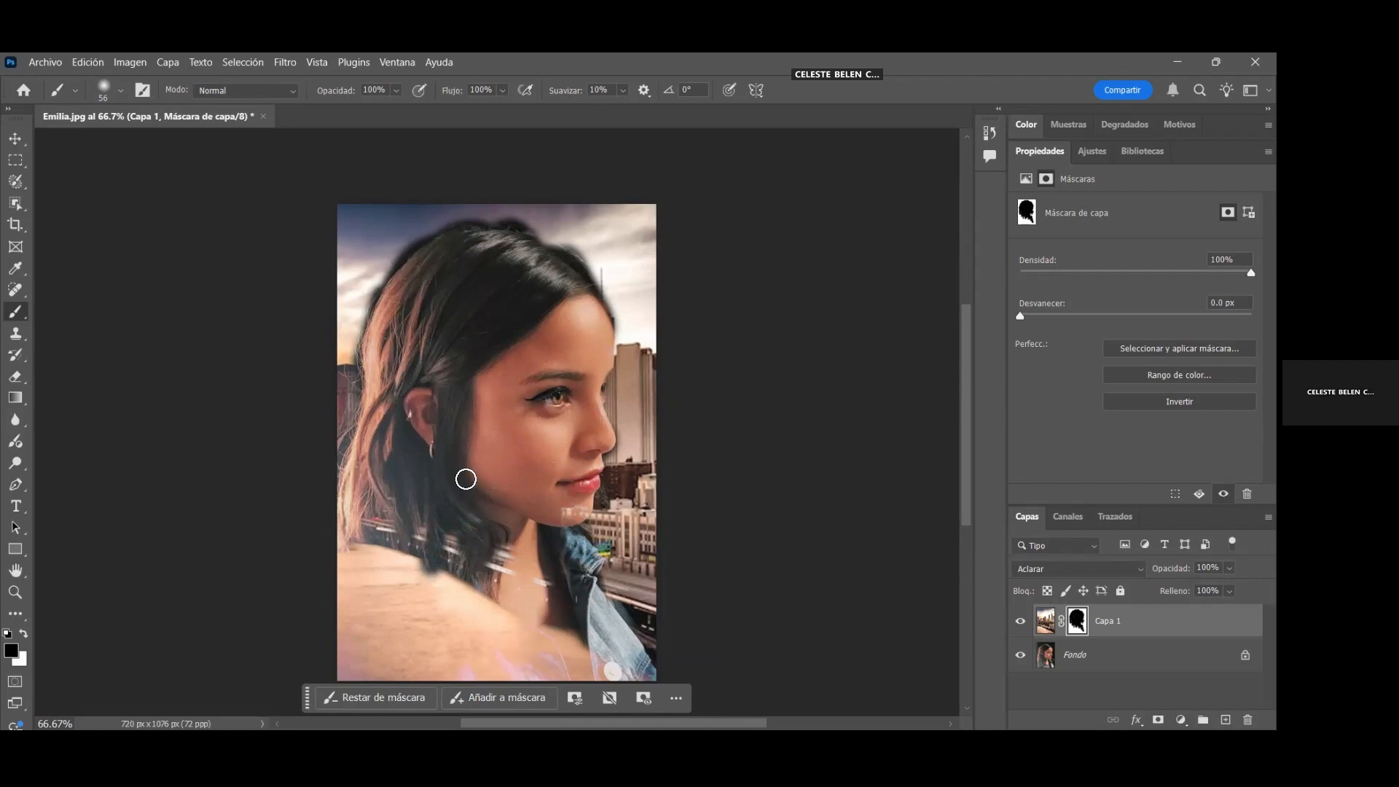
# Try painting the mask white over the top of the hair to restore the cityscape, undo the strokes and return the brush to black
pyautogui.press('x')
pyautogui.moveTo(441, 298)
pyautogui.mouseDown()
pyautogui.moveTo(453, 226)
pyautogui.moveTo(414, 225)
pyautogui.moveTo(497, 212)
pyautogui.moveTo(517, 241)
pyautogui.moveTo(504, 196)
pyautogui.mouseUp()
pyautogui.moveTo(438, 306); pyautogui.dragTo(408, 332)
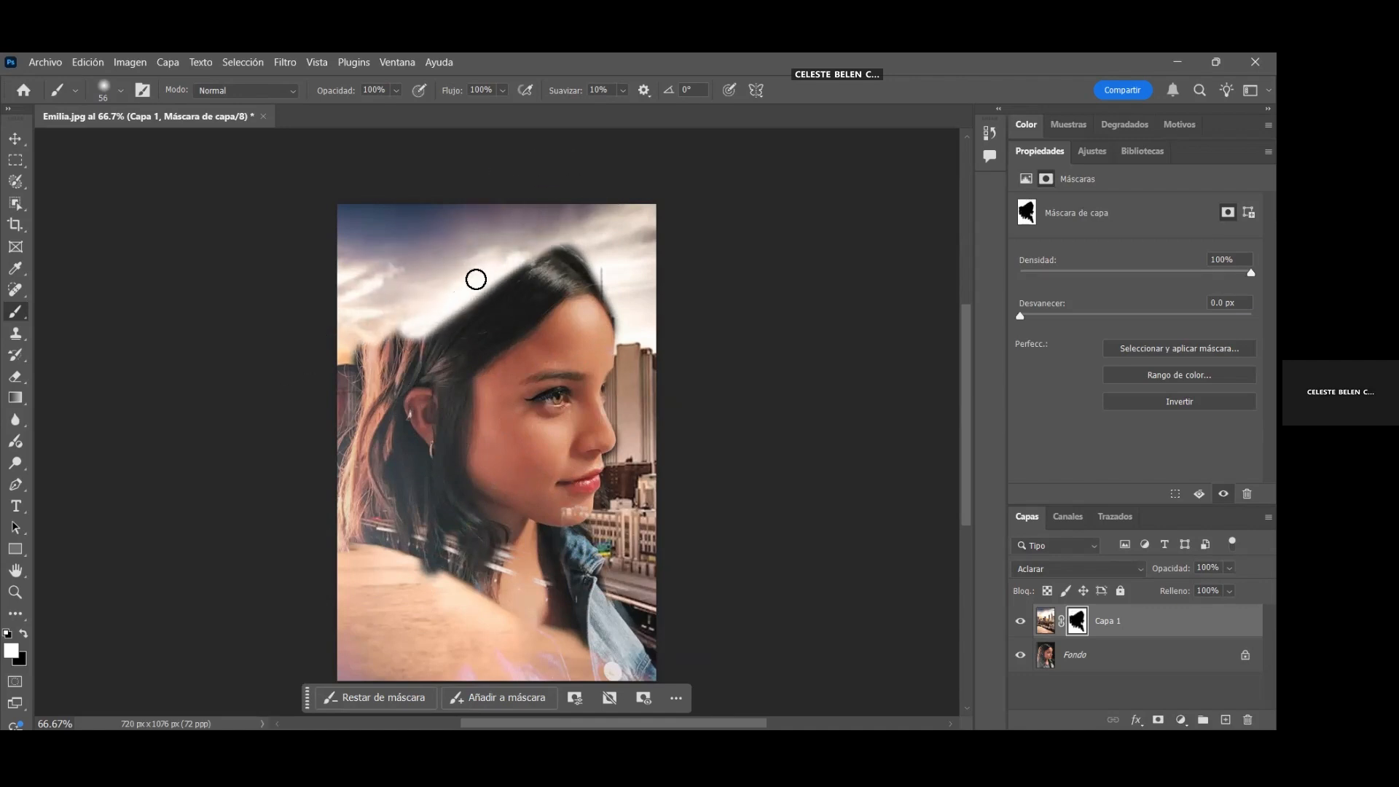
pyautogui.hotkey('ctrl', 'z')
pyautogui.press('x')
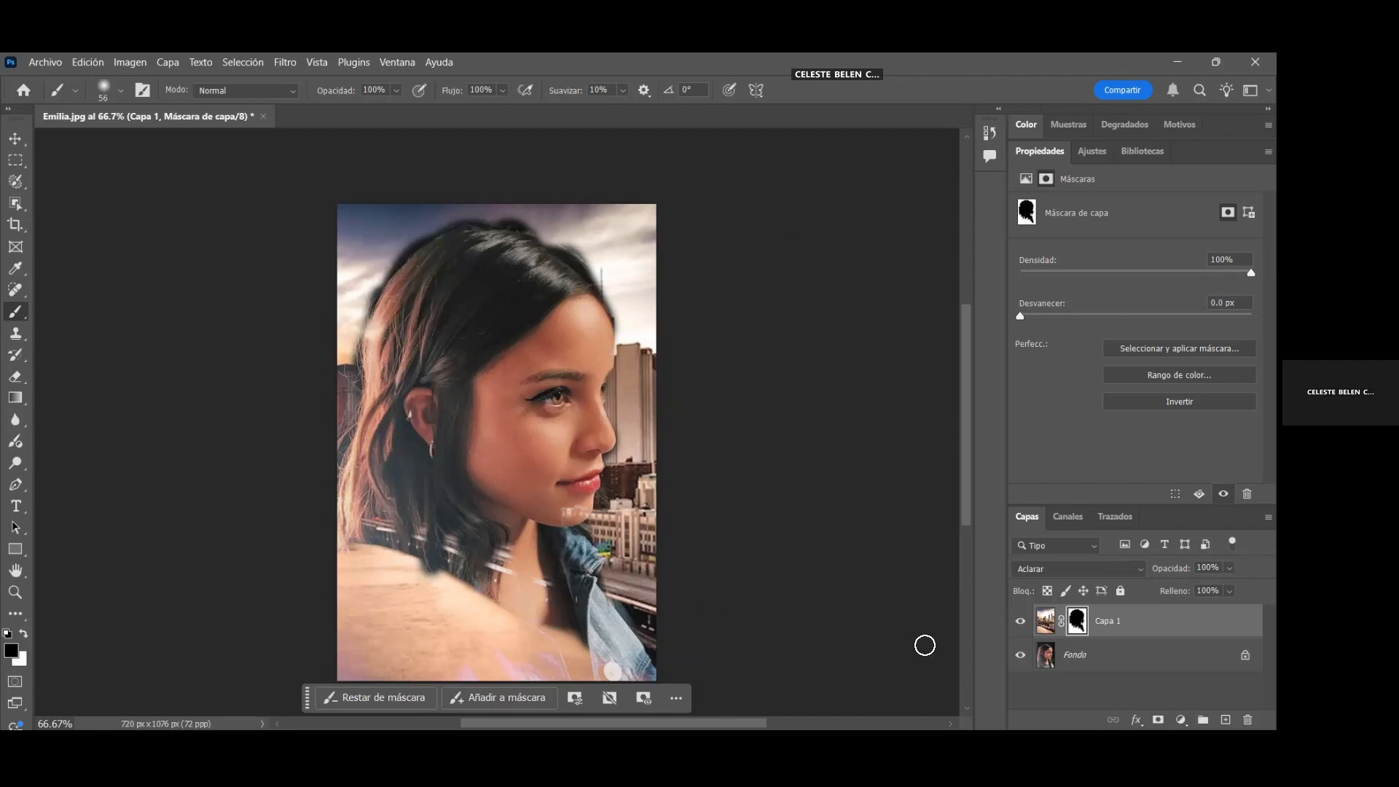
# Lower the Capa 1 cityscape layer's opacity to 91%, deselect the layer and switch to the Move tool
pyautogui.moveTo(1232, 576)
pyautogui.mouseDown()
pyautogui.moveTo(1221, 587)
pyautogui.moveTo(1234, 587)
pyautogui.mouseUp()
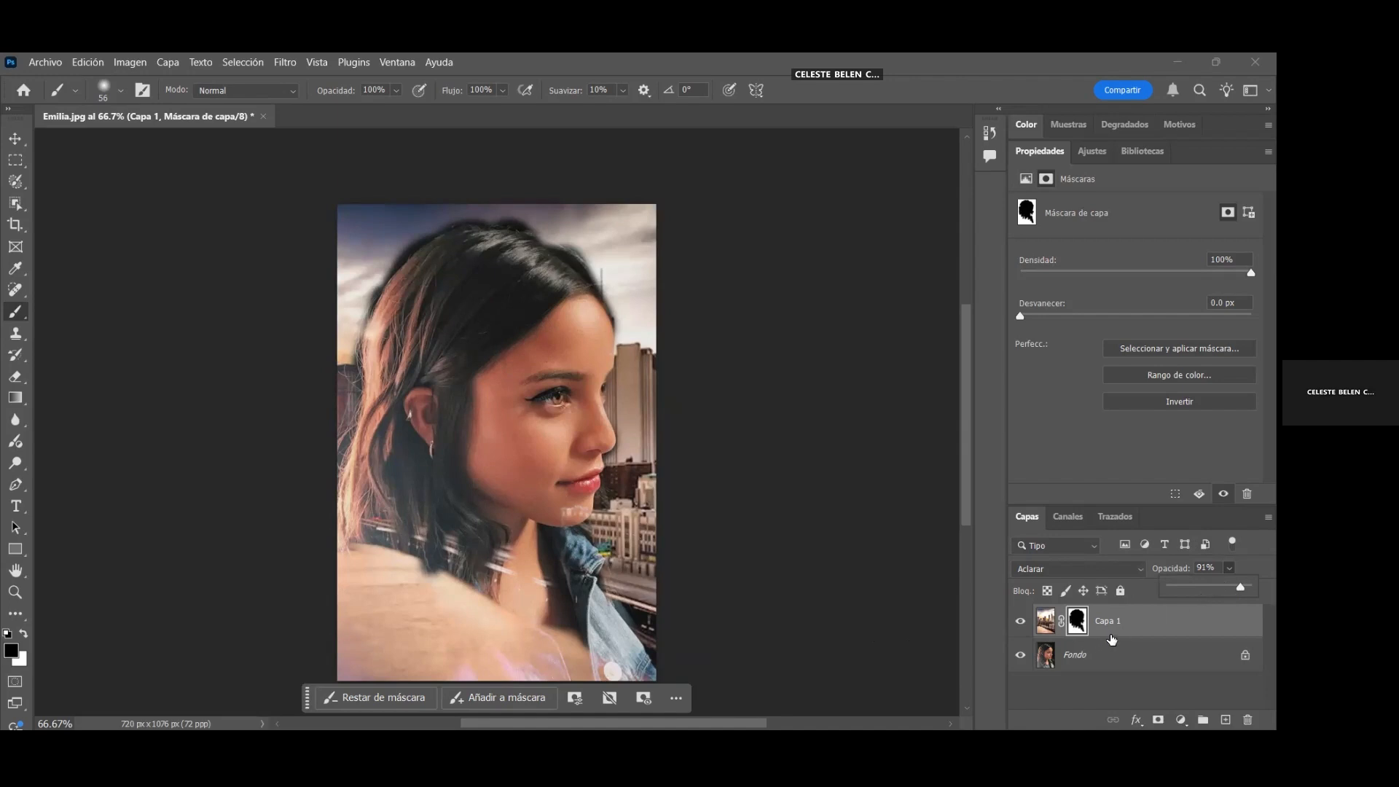
pyautogui.click(1078, 681)
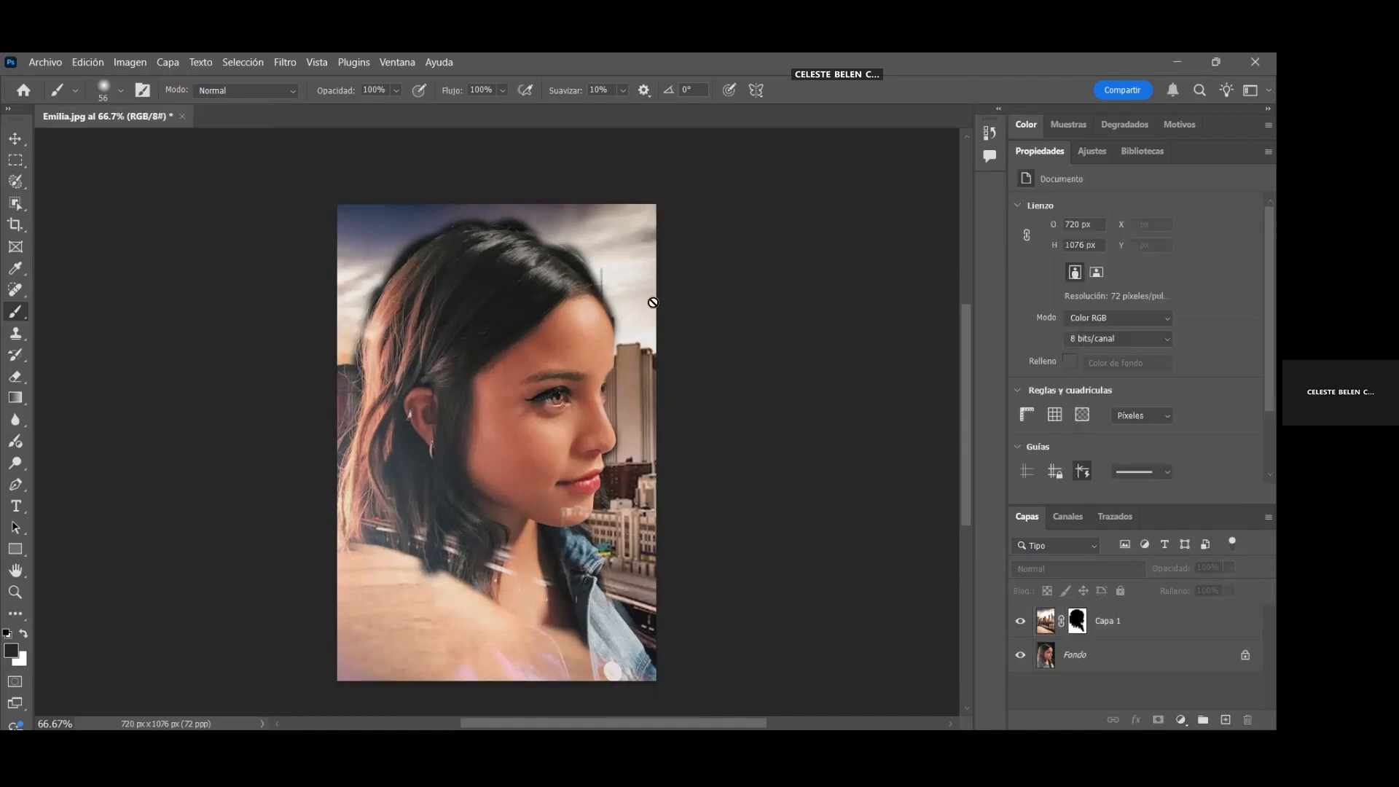
pyautogui.click(15, 139)
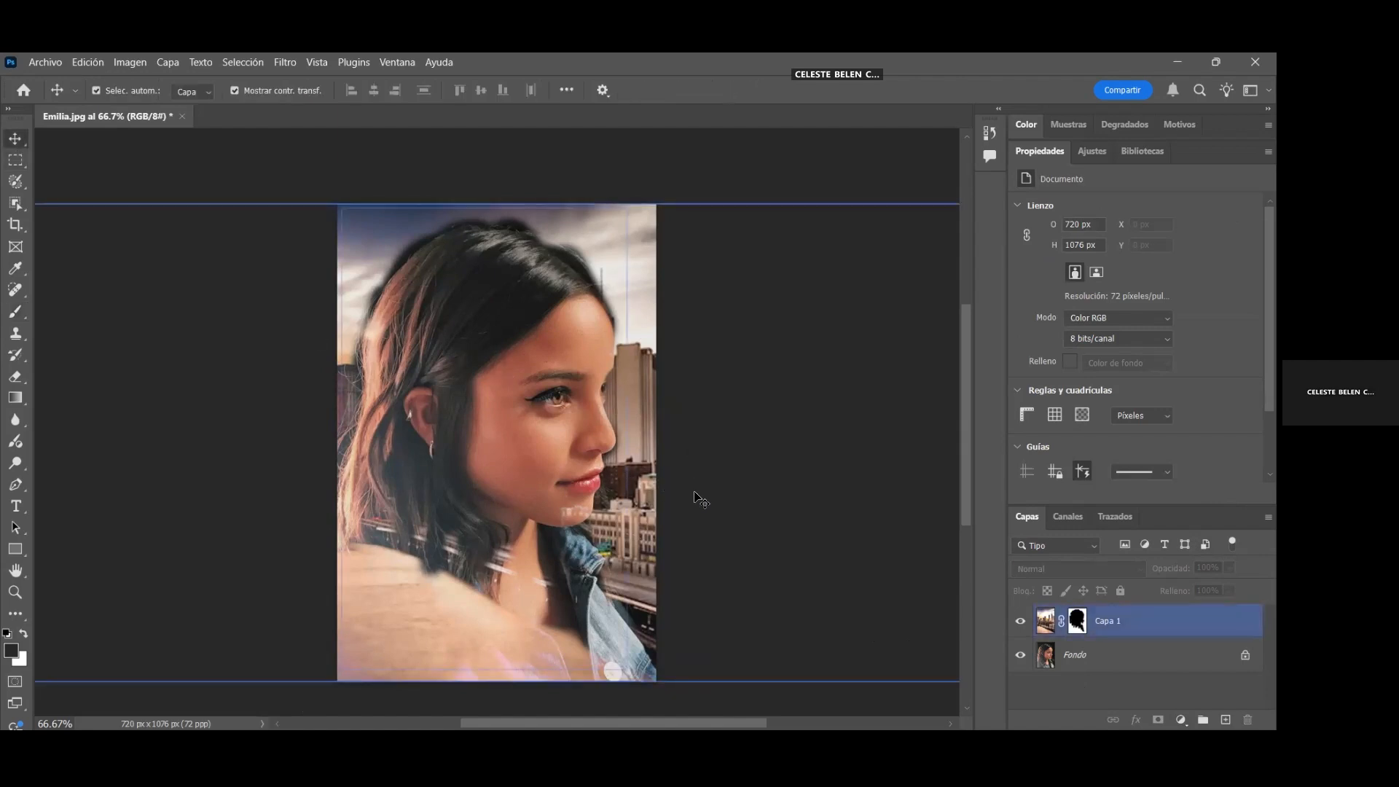